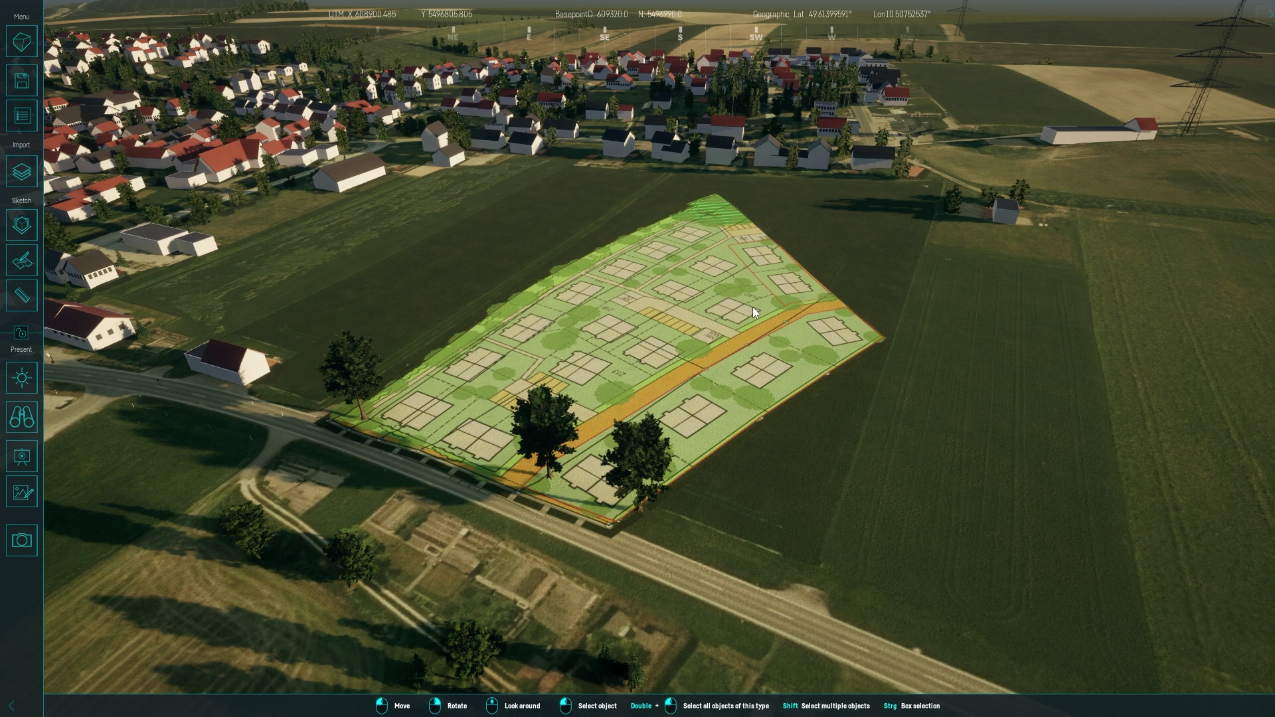
# Group the three existing trees standing on the site plan and hide that group.
pyautogui.keyDown('ctrl'); pyautogui.moveTo(752, 307); pyautogui.dragTo(309, 460); pyautogui.keyUp('ctrl')
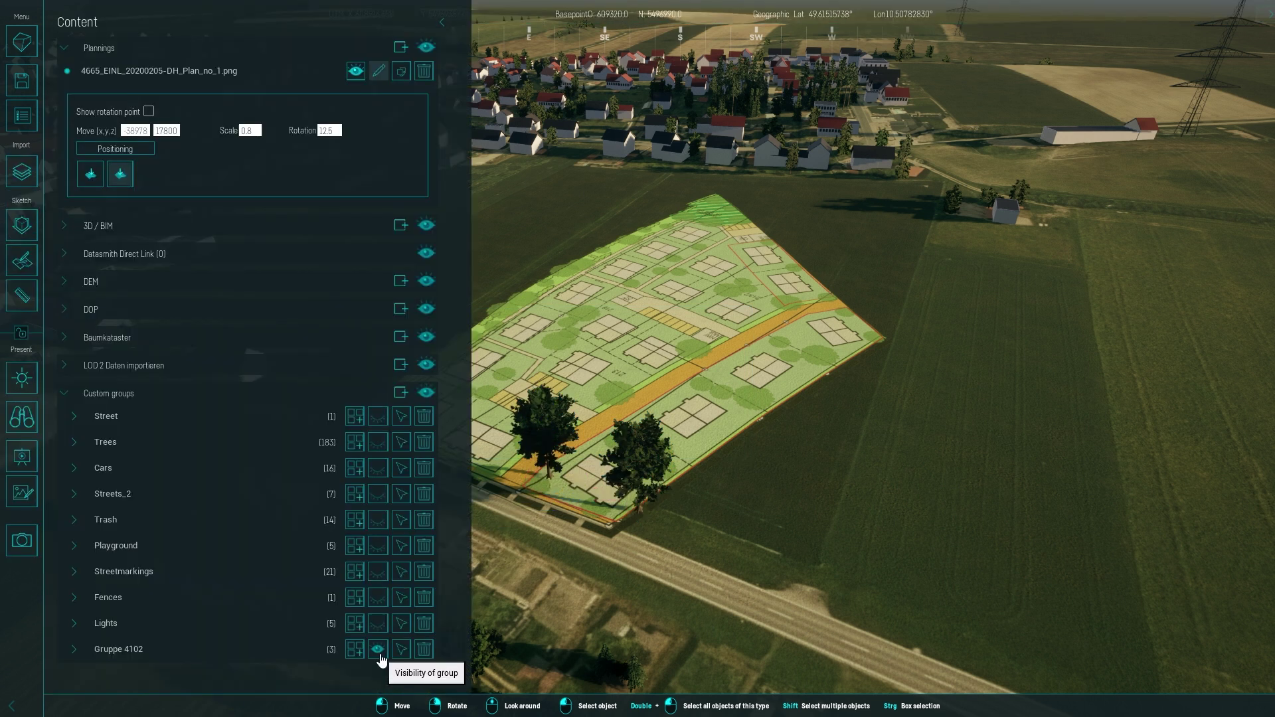
pyautogui.click(380, 655)
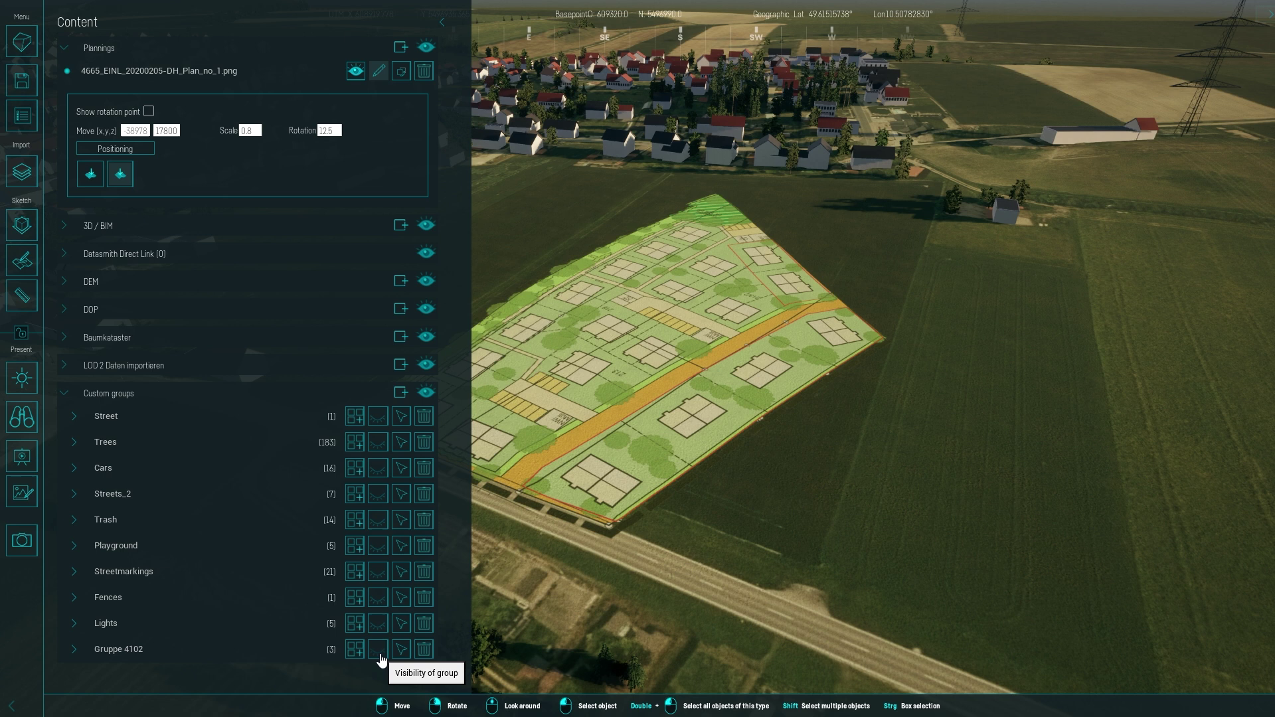
pyautogui.click(380, 655)
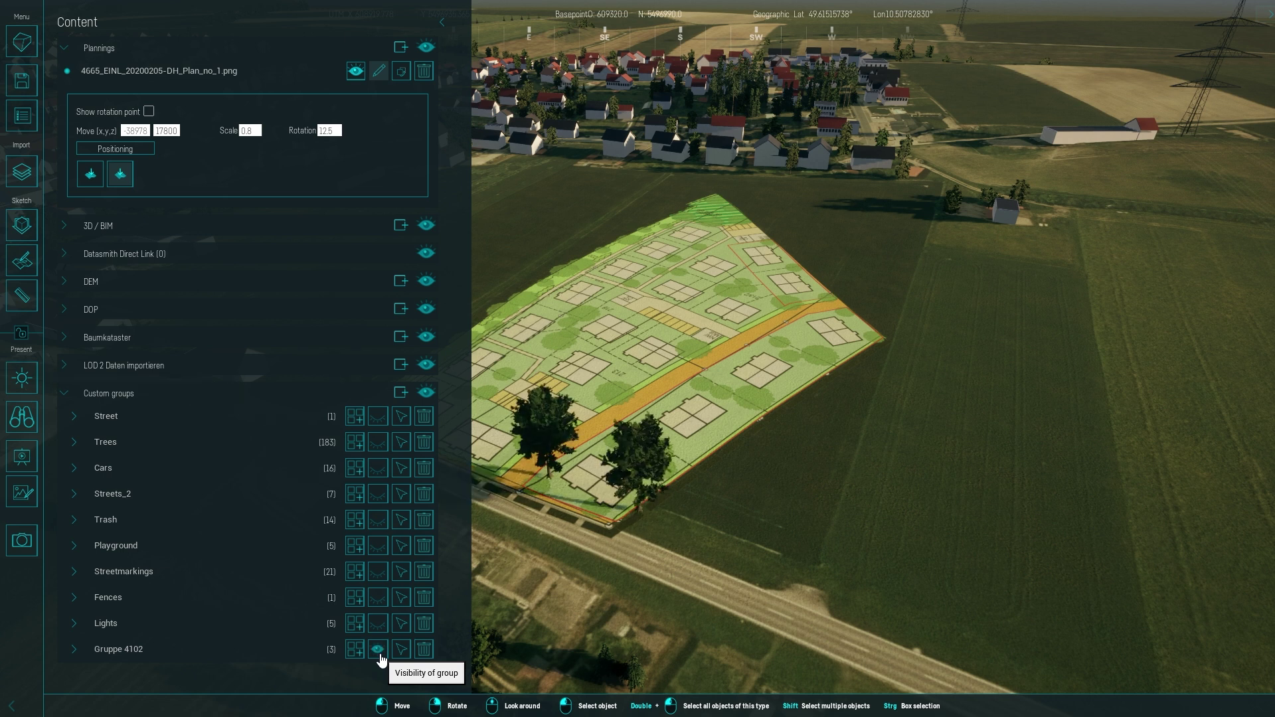
pyautogui.click(380, 655)
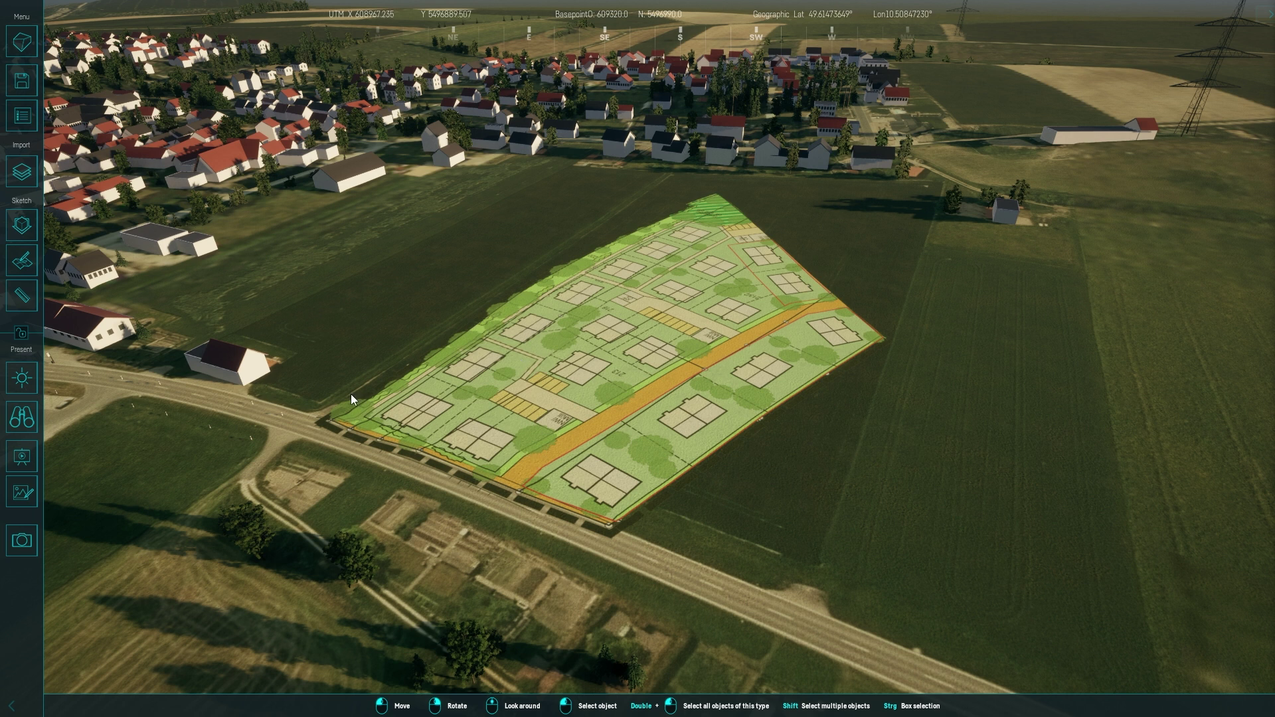
# Draw a Straße Rundbord Betonrinne road along the orange street strip of the site plan, from the existing road to the far plot edge.
pyautogui.click(22, 225)
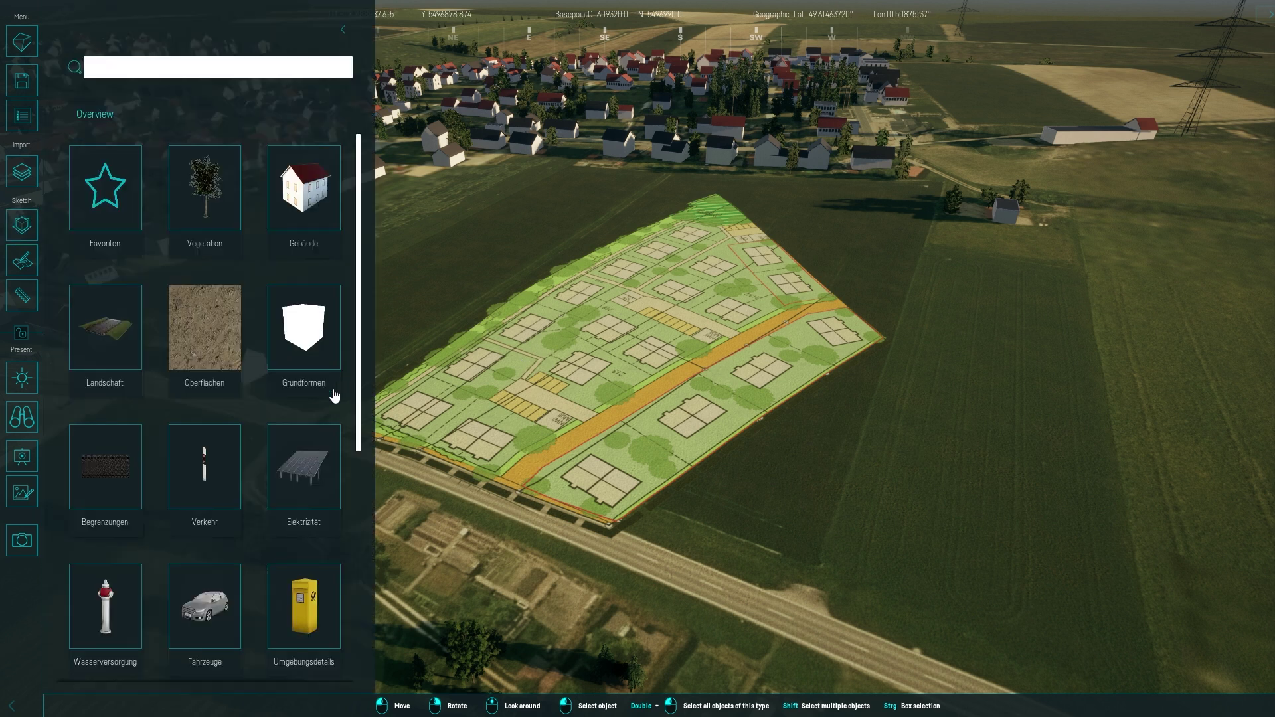
pyautogui.click(222, 465)
pyautogui.click(123, 222)
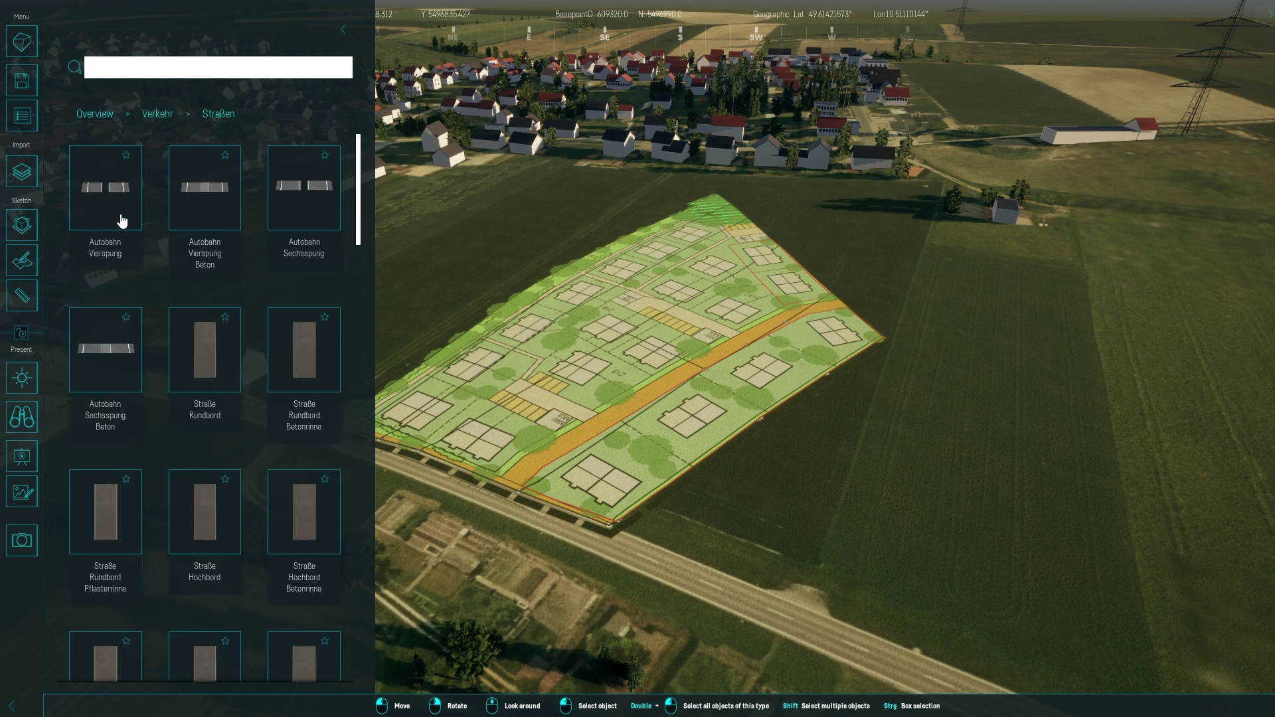
pyautogui.click(301, 379)
pyautogui.moveTo(547, 465); pyautogui.dragTo(606, 429)
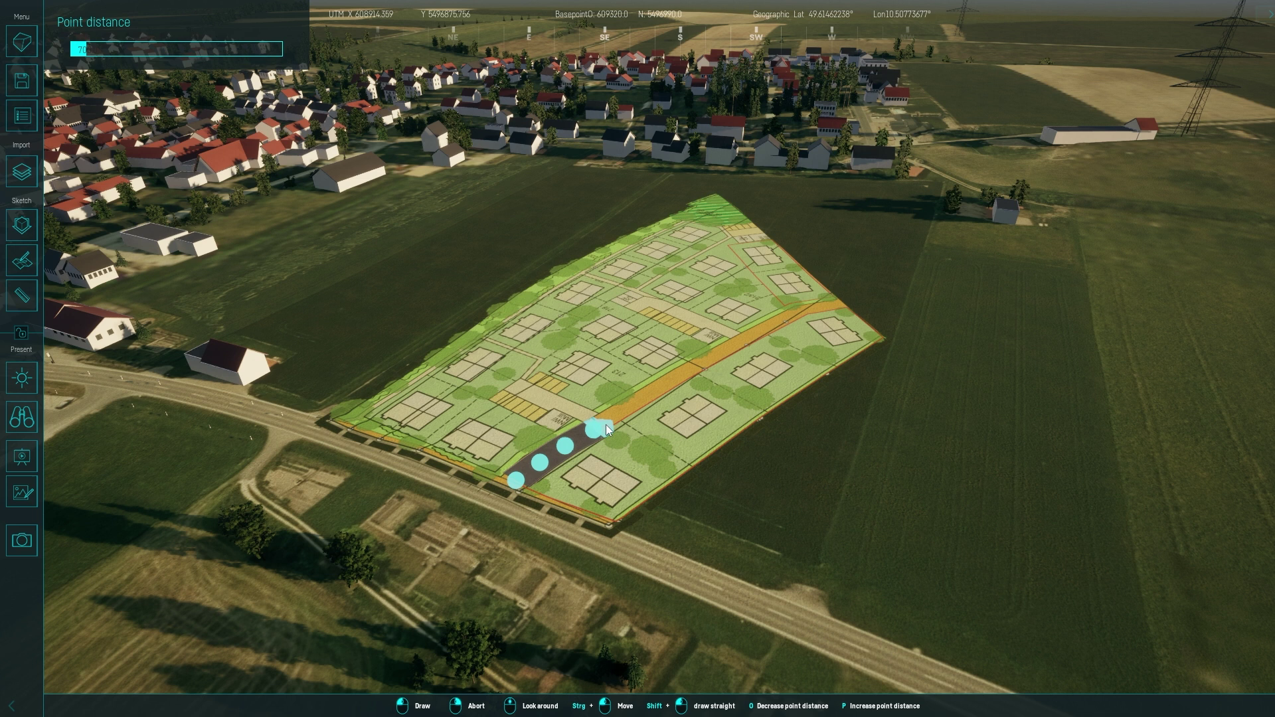
pyautogui.moveTo(674, 393); pyautogui.dragTo(760, 342)
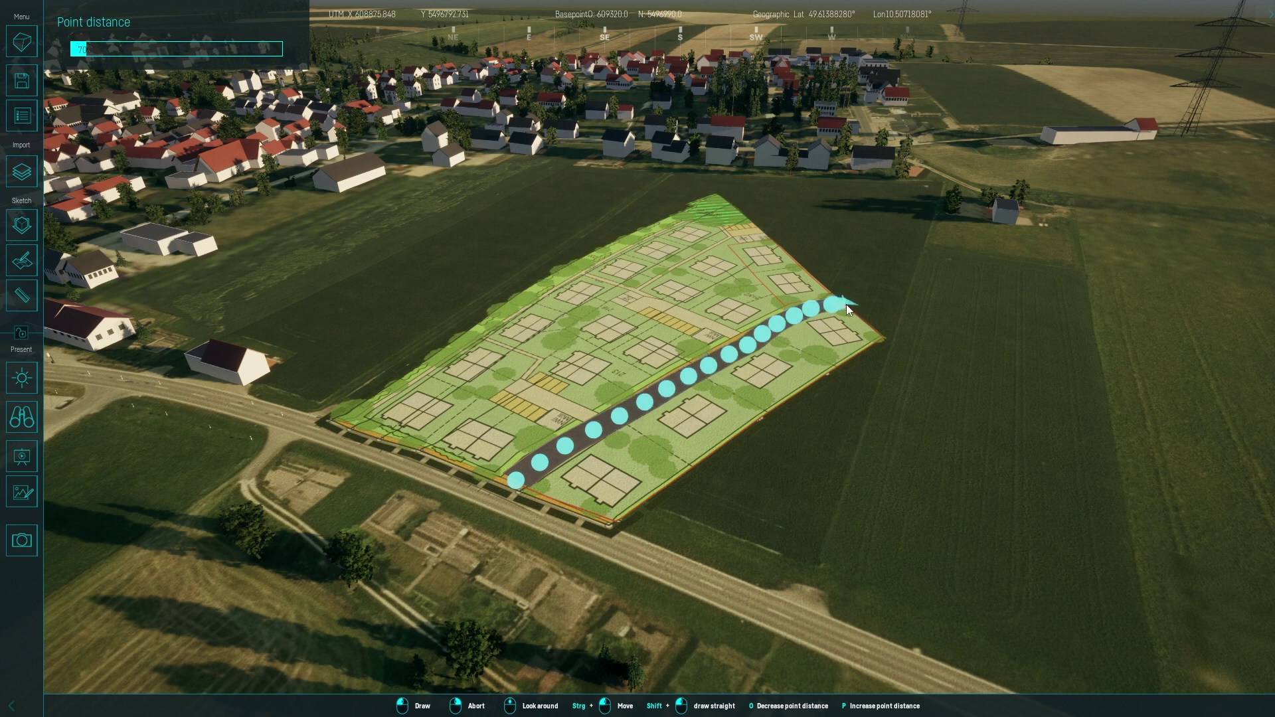
pyautogui.moveTo(846, 304); pyautogui.dragTo(848, 304)
pyautogui.rightClick(771, 361)
# Delete surplus control points along the middle stretch of the new road.
pyautogui.click(751, 352)
pyautogui.click(749, 347)
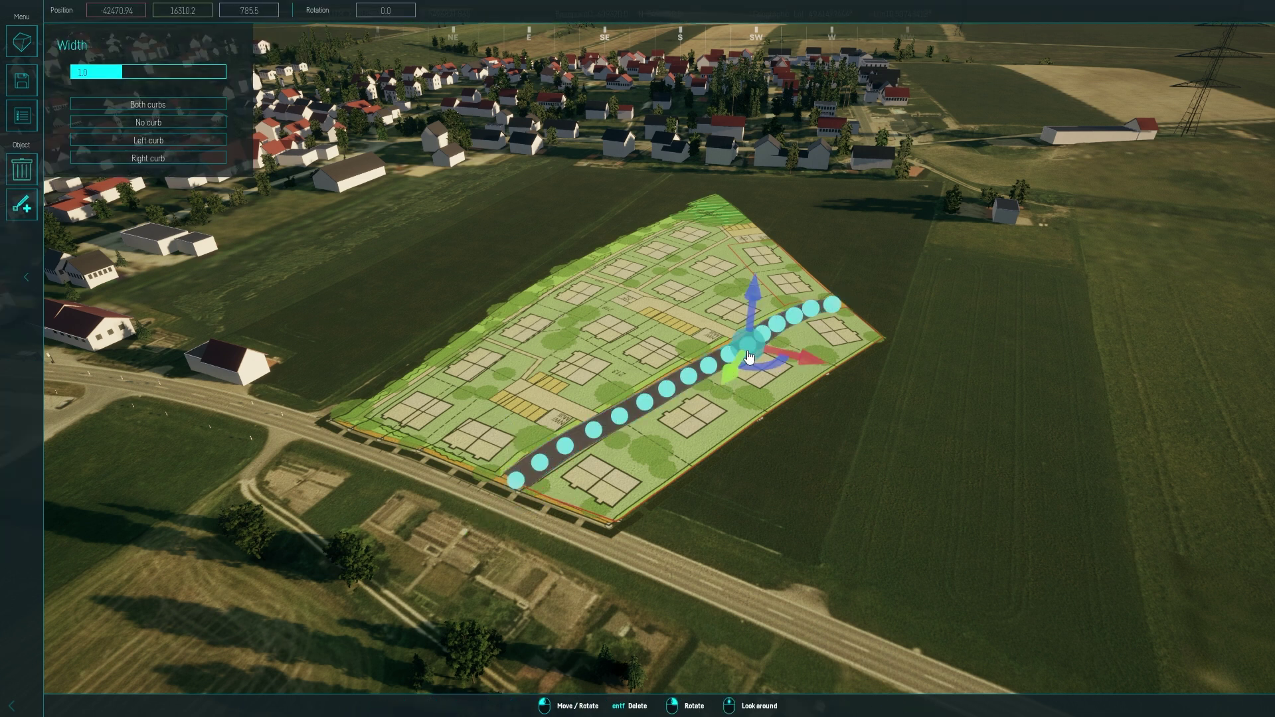
pyautogui.keyDown('shift'); pyautogui.click(710, 367); pyautogui.keyUp('shift')
pyautogui.keyDown('shift'); pyautogui.click(688, 377); pyautogui.keyUp('shift')
pyautogui.press('Delete')
pyautogui.click(507, 404)
pyautogui.press('Escape')
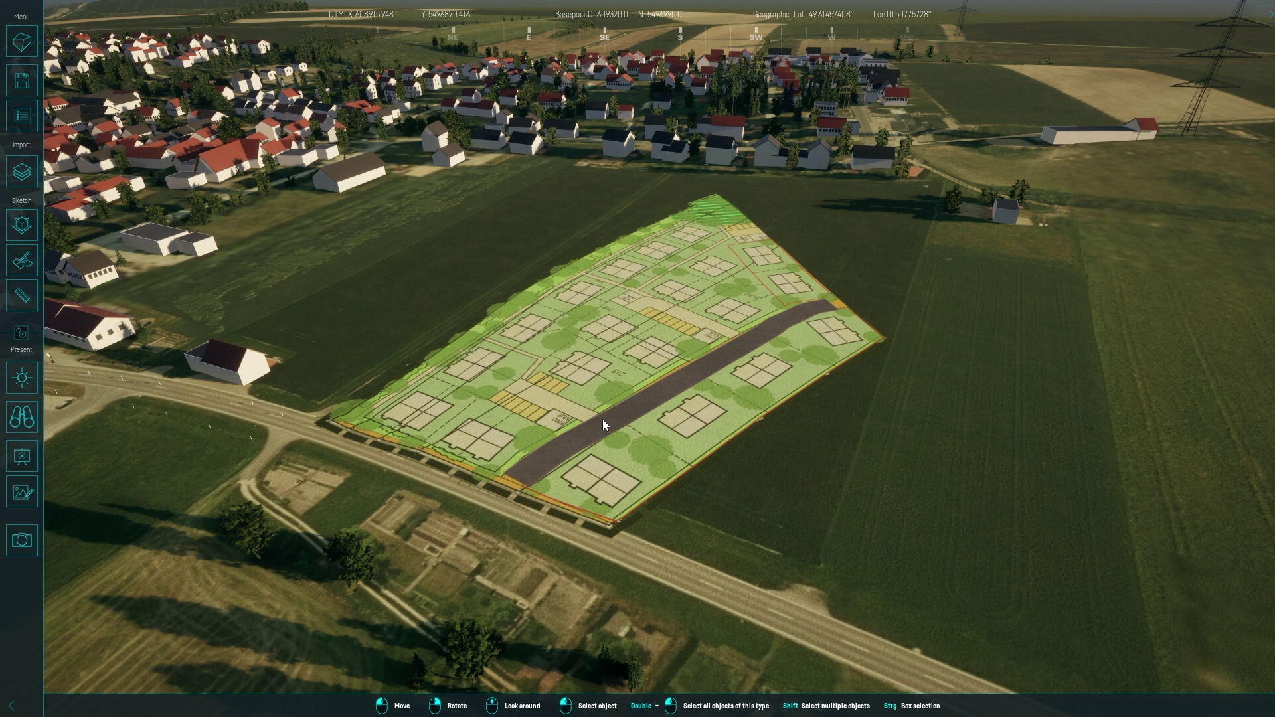
# Delete two more surplus control points in the curve near the road's far end.
pyautogui.click(606, 423)
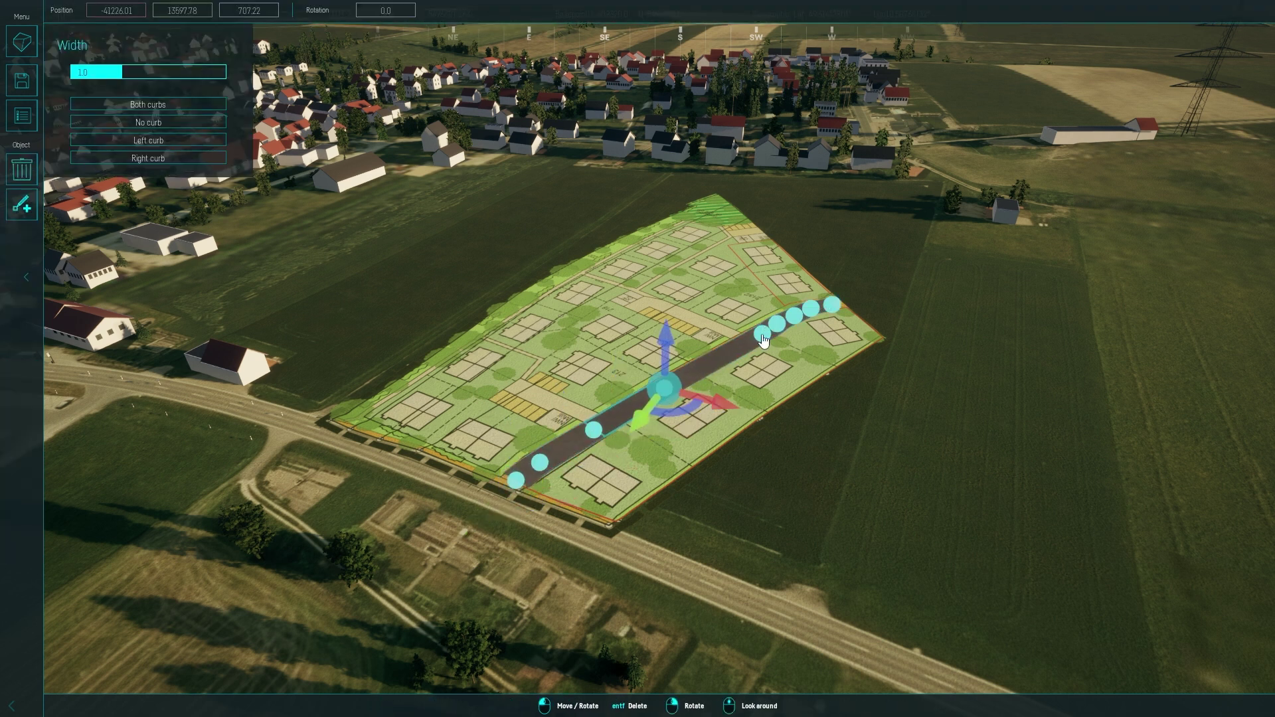
pyautogui.click(794, 316)
pyautogui.press('Delete')
pyautogui.click(777, 324)
pyautogui.press('Delete')
pyautogui.press('Escape')
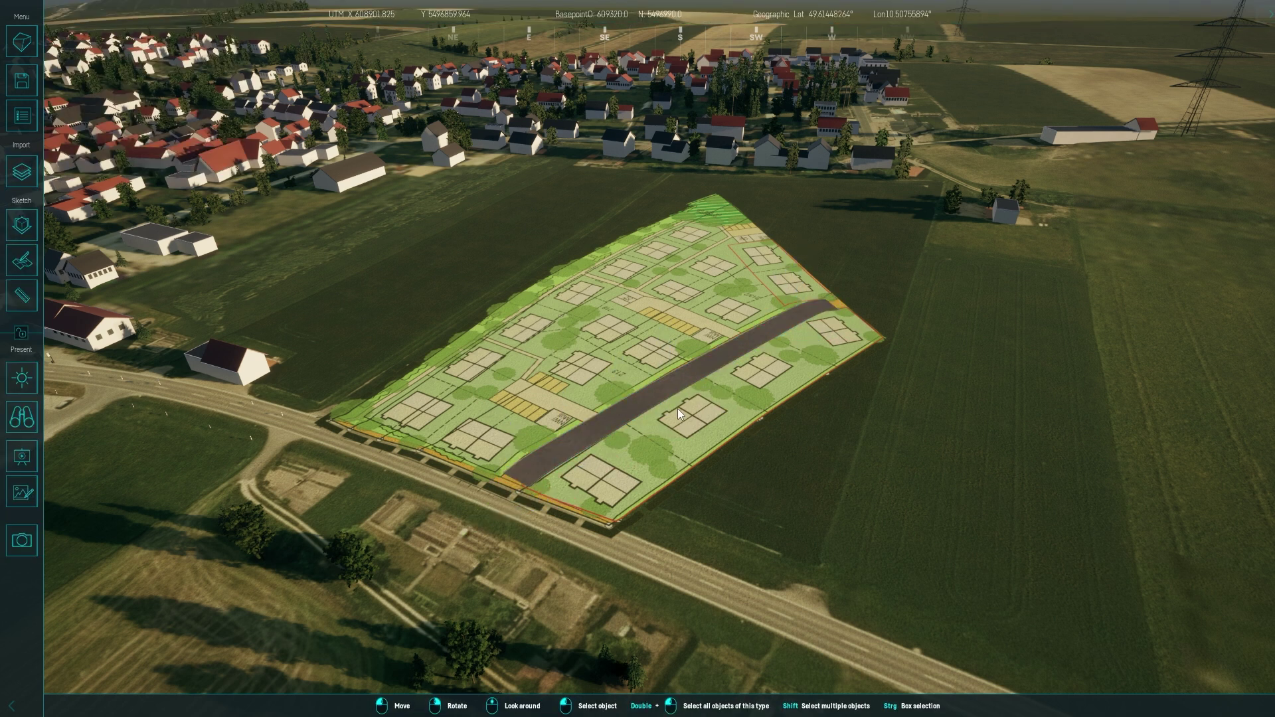
# Adjust one point in the road's far curve and one near its entrance to follow the planned street.
pyautogui.click(728, 355)
pyautogui.click(763, 334)
pyautogui.moveTo(810, 353); pyautogui.dragTo(805, 350)
pyautogui.click(538, 462)
pyautogui.moveTo(586, 480); pyautogui.dragTo(587, 481)
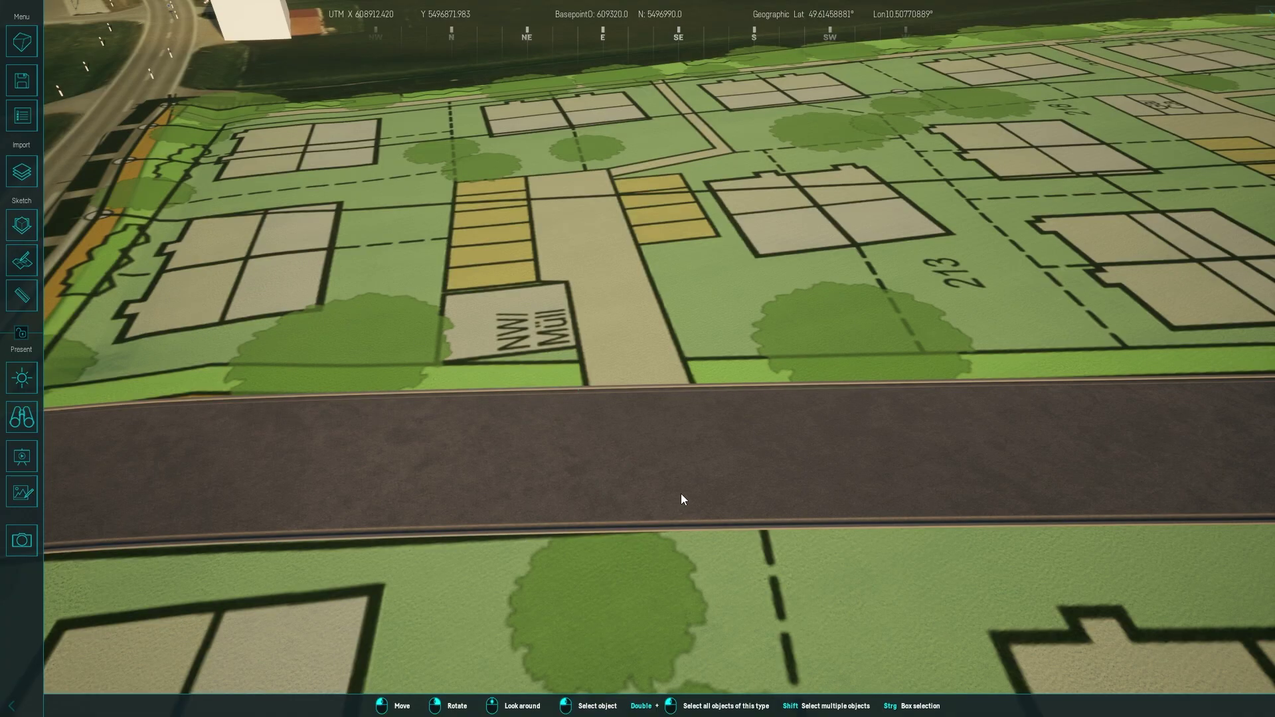
# Set the new road's width to 0.69.
pyautogui.click(681, 494)
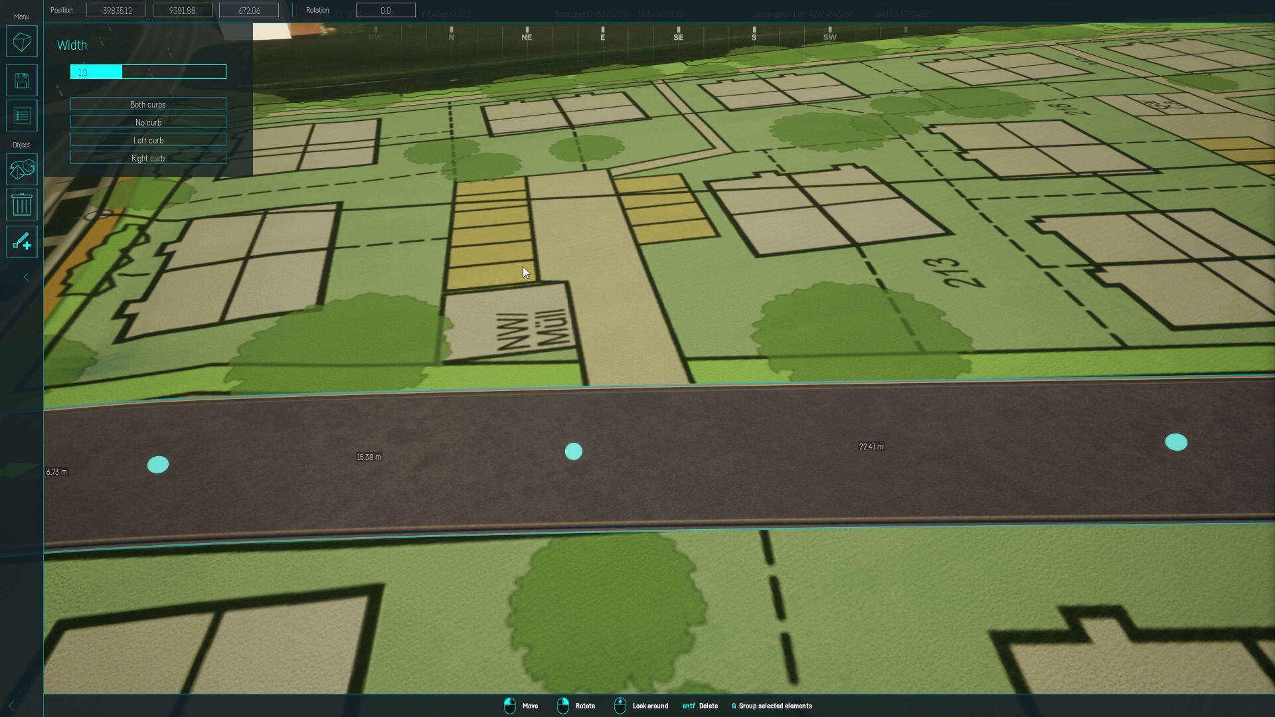
pyautogui.moveTo(203, 72); pyautogui.dragTo(173, 72)
pyautogui.moveTo(92, 71); pyautogui.dragTo(106, 71)
# Move three road points sideways so the narrowed road follows the plan's street edge beside the driveway.
pyautogui.click(574, 452)
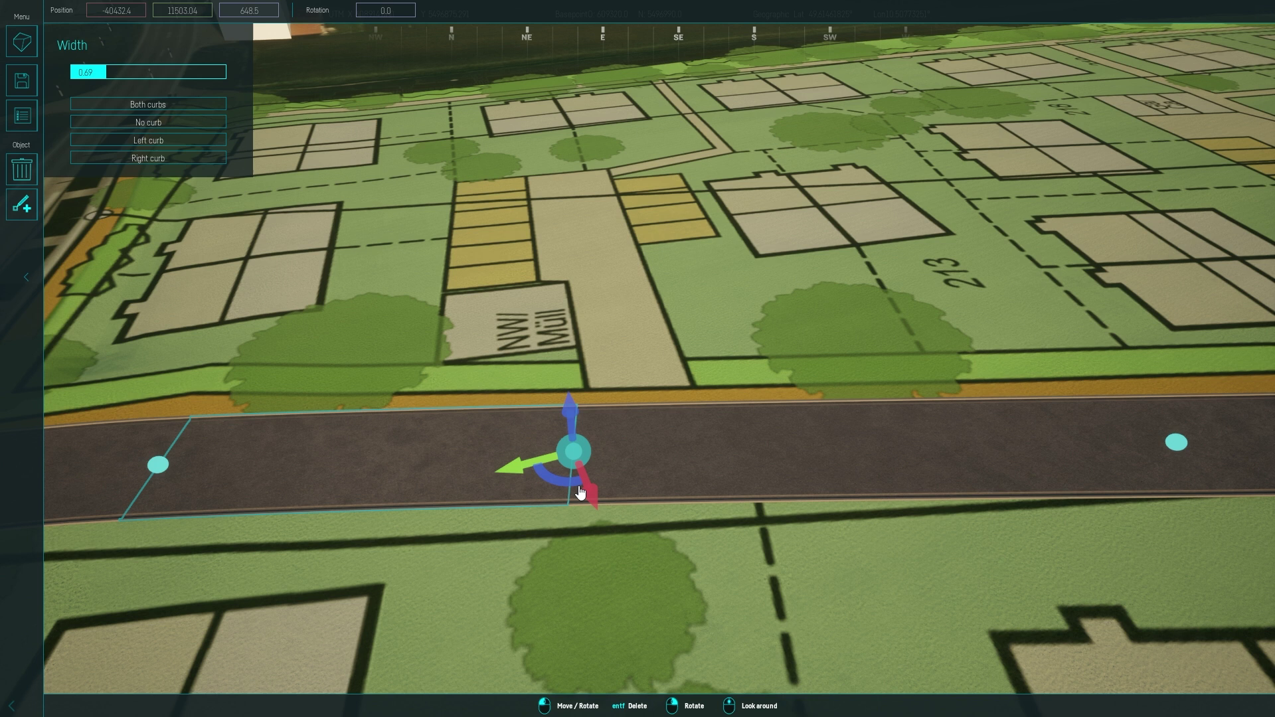
pyautogui.moveTo(587, 495); pyautogui.dragTo(582, 476)
pyautogui.click(1176, 442)
pyautogui.moveTo(1237, 482); pyautogui.dragTo(1213, 463)
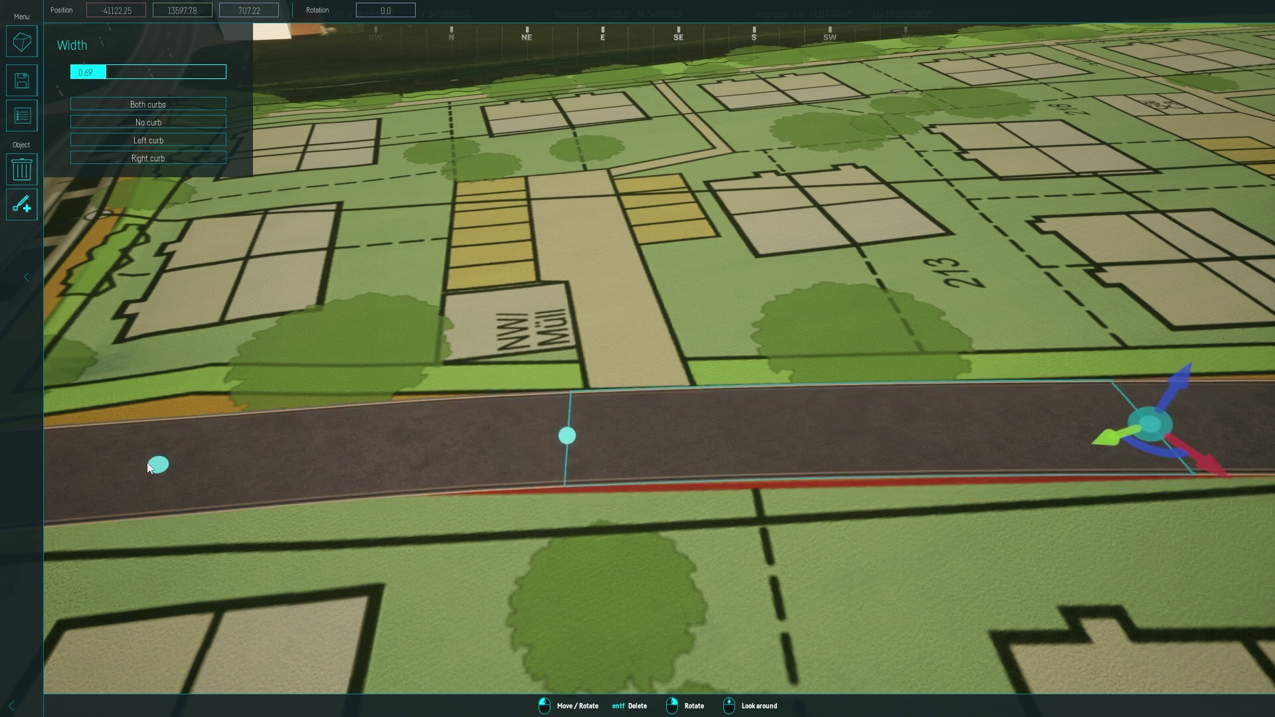
pyautogui.click(157, 466)
pyautogui.moveTo(158, 504); pyautogui.dragTo(164, 477)
# Insert a road point just past the driveway entrance and remove the curb on the driveway side of that segment.
pyautogui.click(962, 528)
pyautogui.click(767, 444)
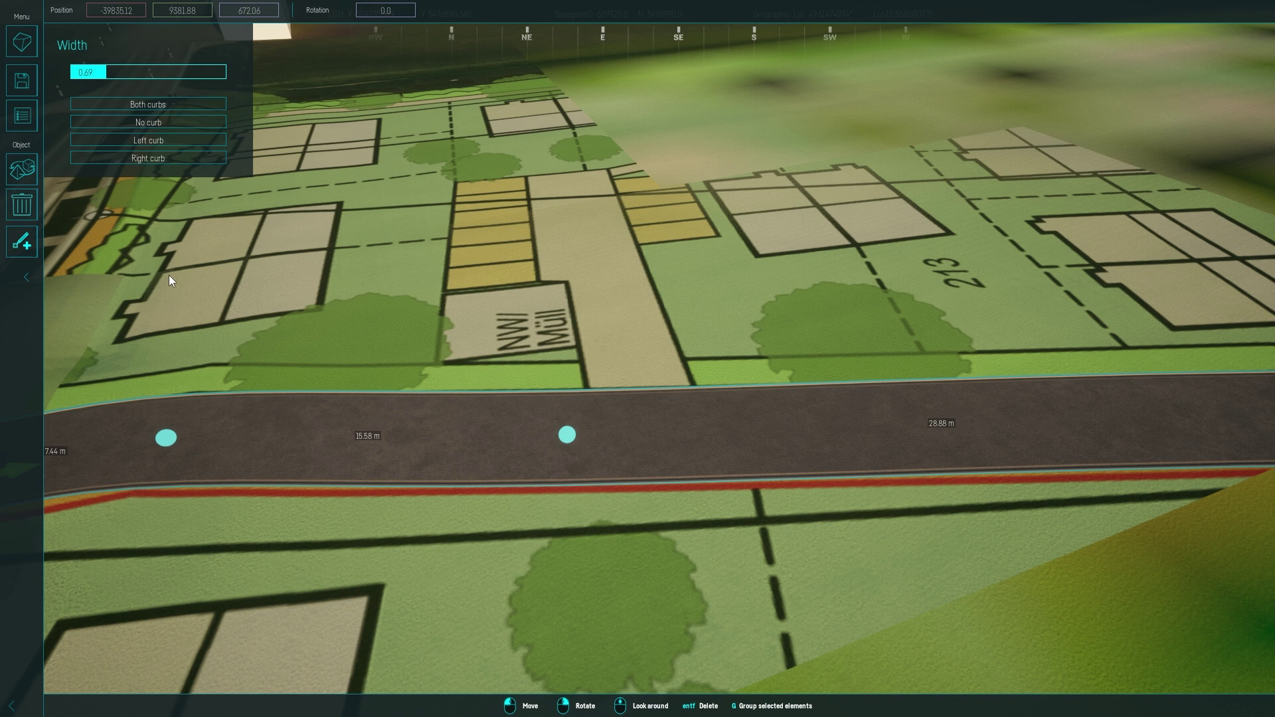
pyautogui.click(21, 242)
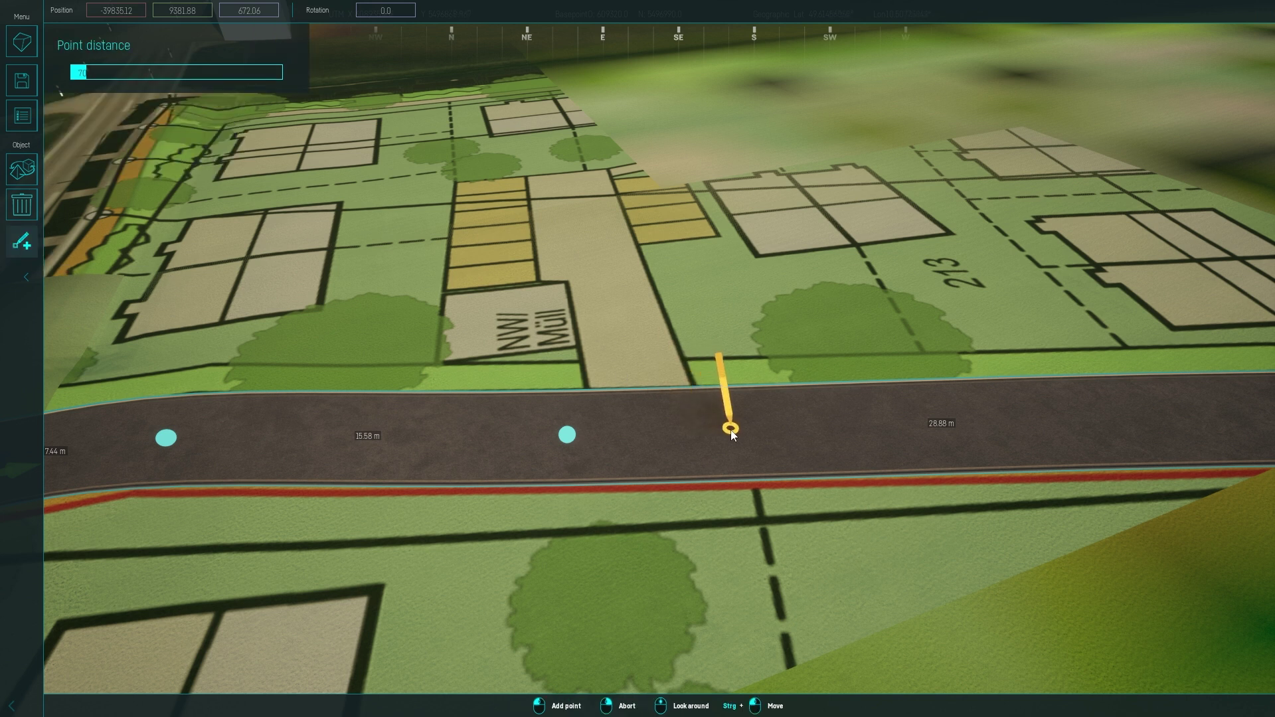
pyautogui.click(731, 429)
pyautogui.rightClick(755, 500)
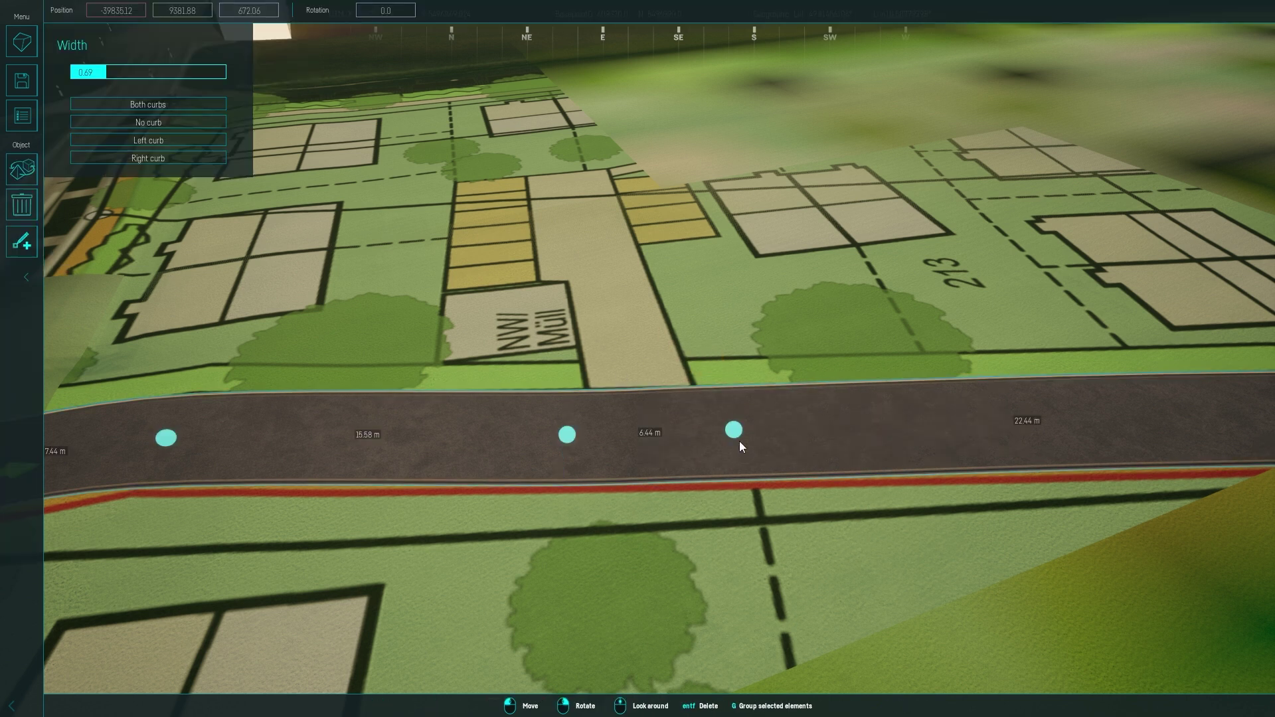
pyautogui.click(740, 437)
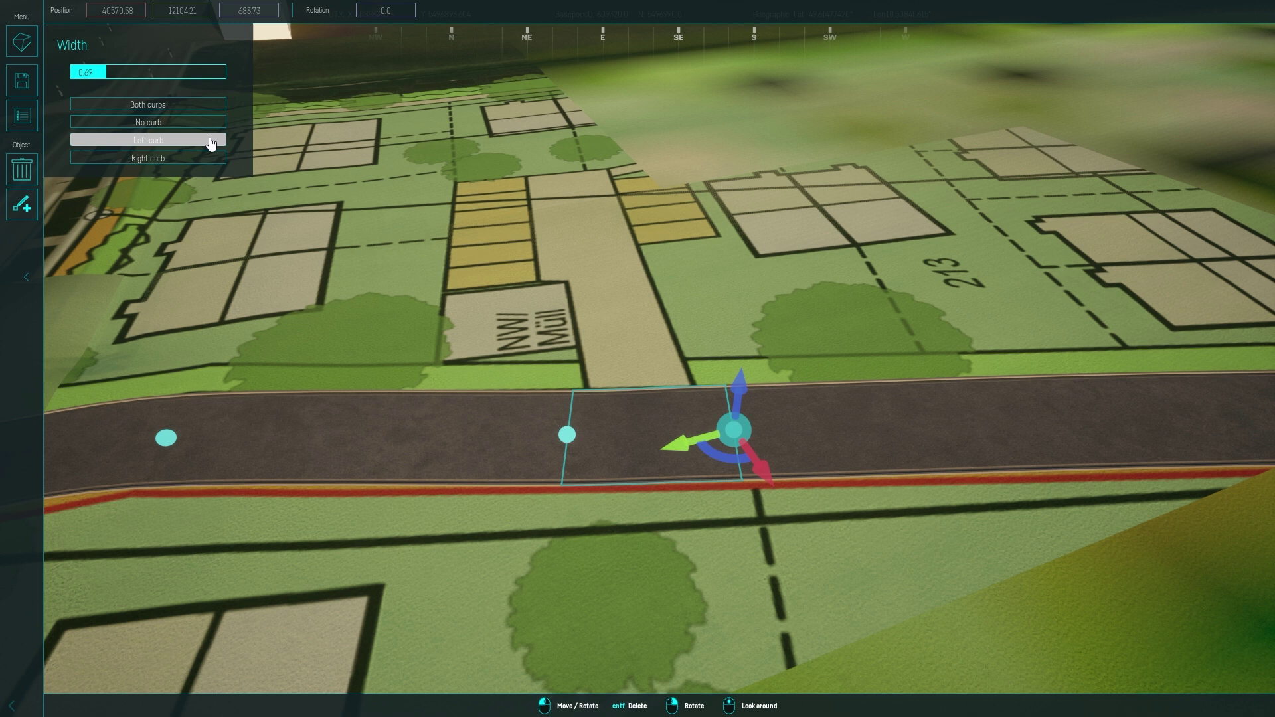
pyautogui.click(693, 343)
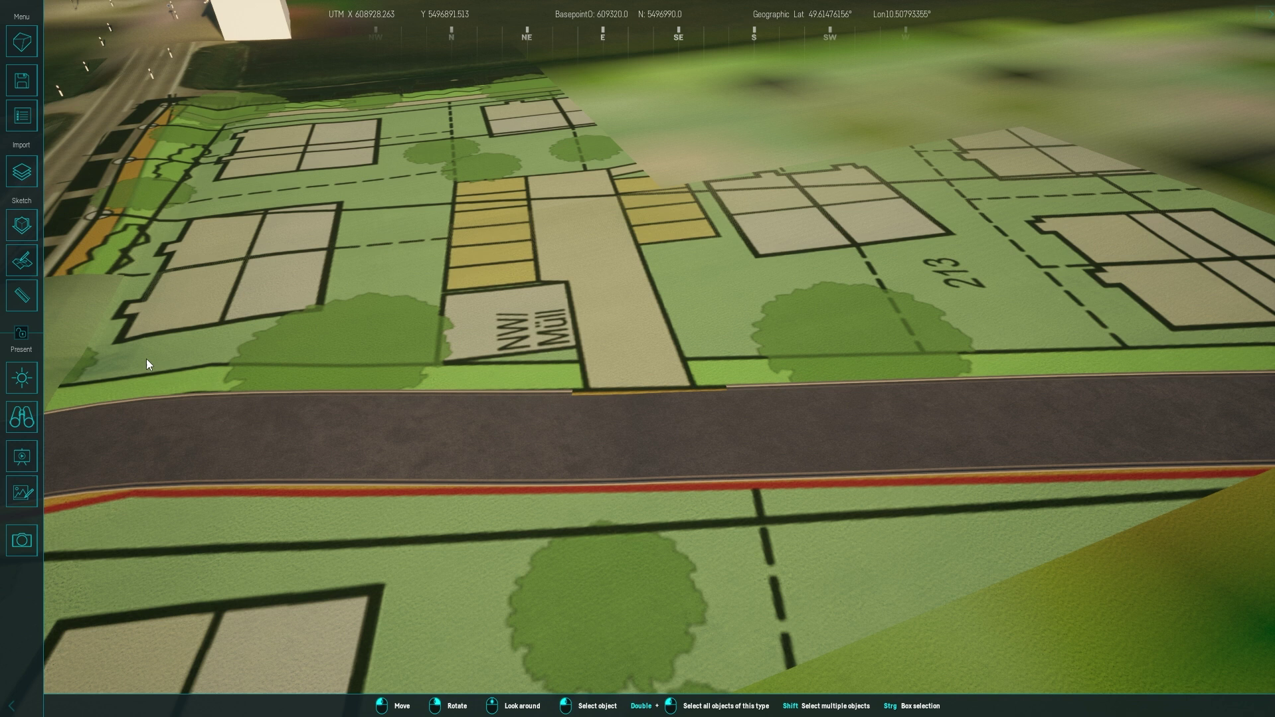
# Try to outline an asphalt surface over the driveway and parking spaces, and delete the drawn surface.
pyautogui.click(22, 225)
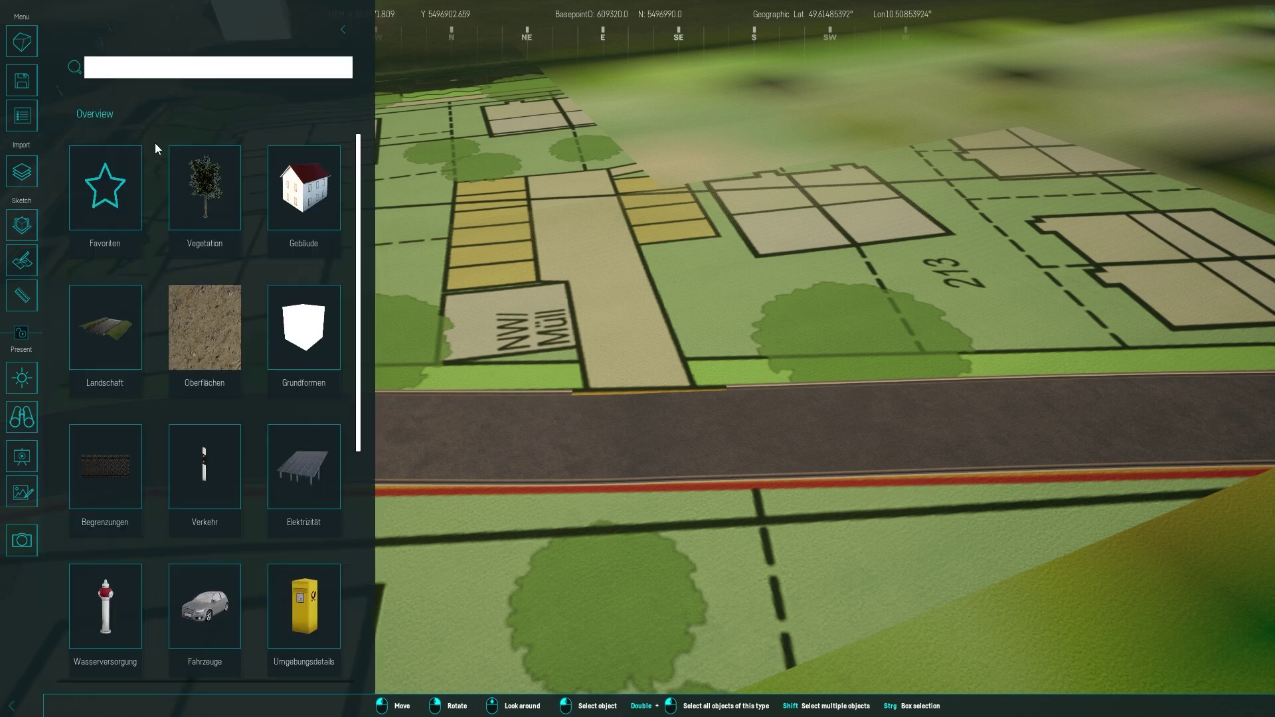
pyautogui.click(205, 309)
pyautogui.click(133, 219)
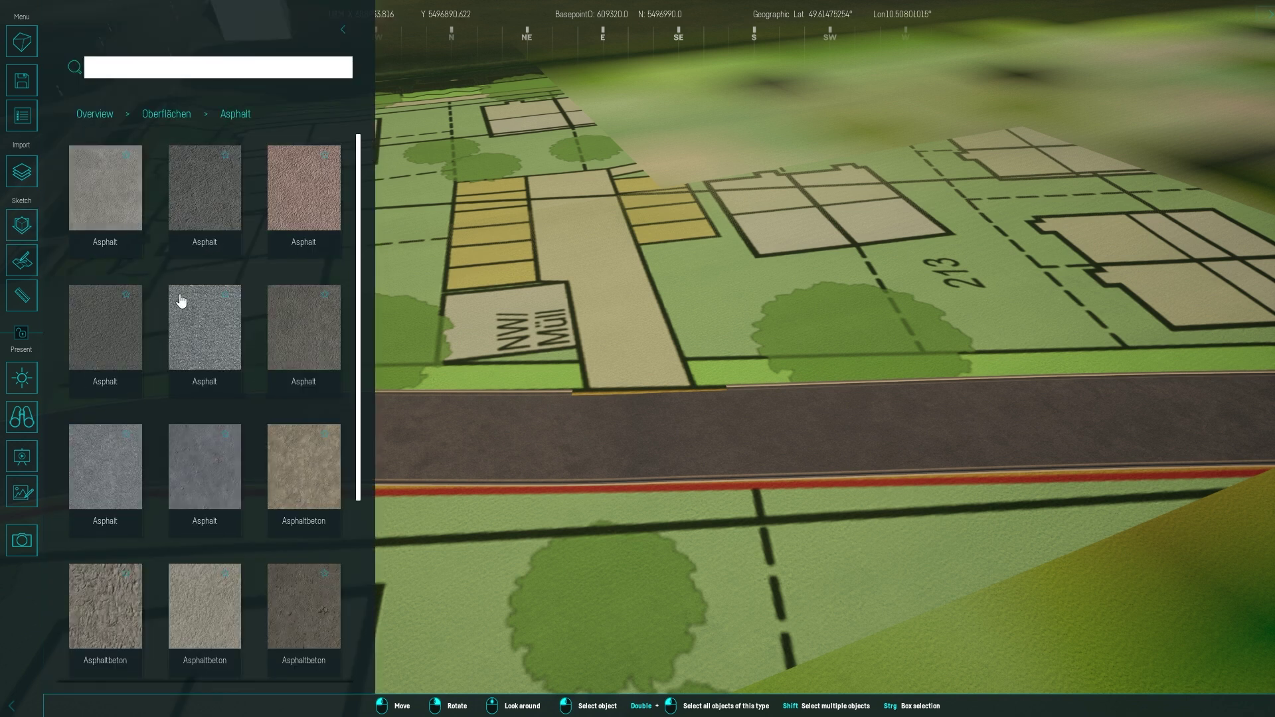
pyautogui.scroll(-3, 190, 339)
pyautogui.click(131, 606)
pyautogui.moveTo(593, 377)
pyautogui.mouseDown()
pyautogui.moveTo(584, 384)
pyautogui.moveTo(564, 243)
pyautogui.moveTo(496, 287)
pyautogui.moveTo(444, 231)
pyautogui.moveTo(457, 165)
pyautogui.moveTo(596, 166)
pyautogui.mouseUp()
pyautogui.click(552, 221)
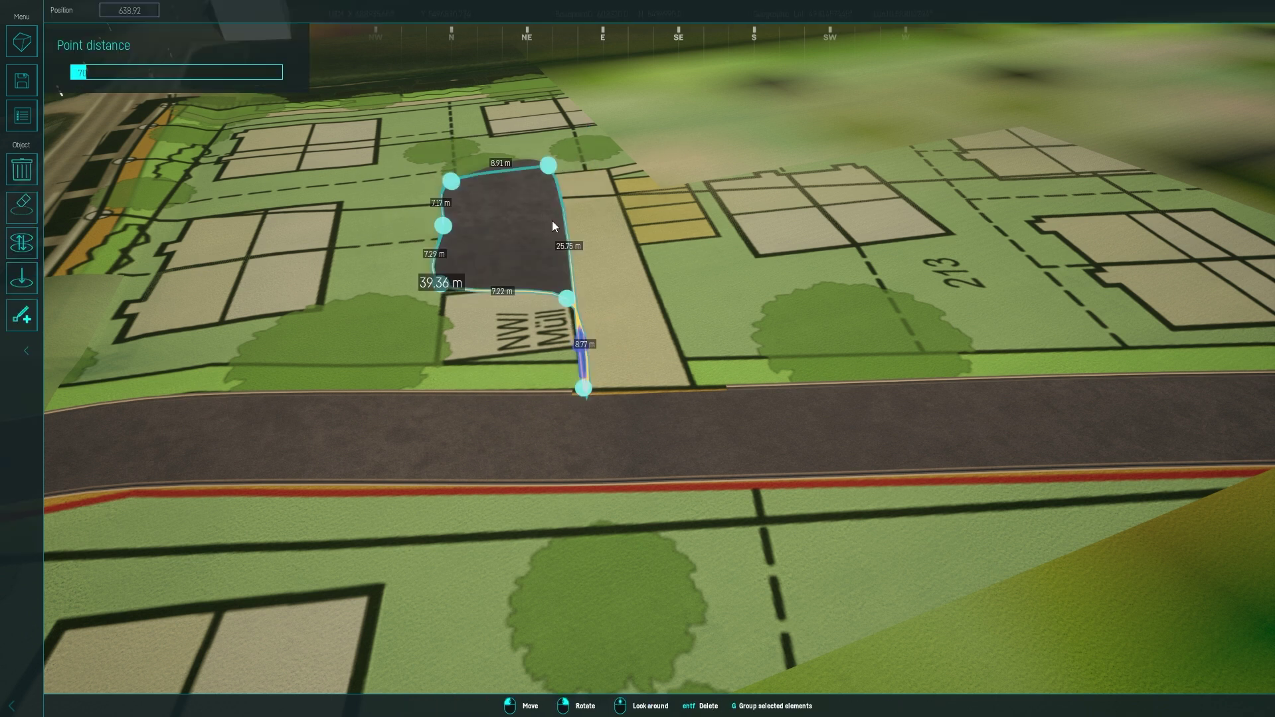
pyautogui.press('Delete')
# Draw an asphalt surface with a point distance of 50 around the driveway and both rows of parking spaces.
pyautogui.click(23, 227)
pyautogui.scroll(-3, 230, 391)
pyautogui.click(133, 561)
pyautogui.click(123, 49)
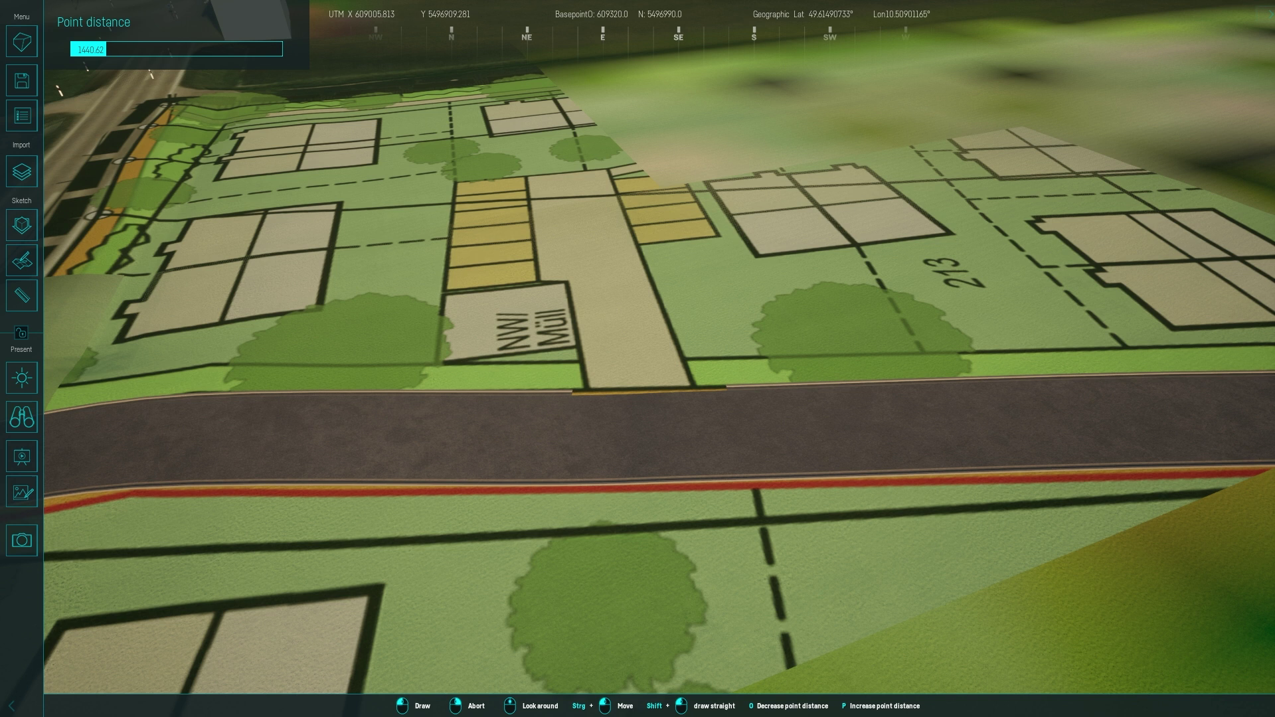
pyautogui.write('50')
pyautogui.press('Return')
pyautogui.moveTo(565, 393)
pyautogui.mouseDown()
pyautogui.moveTo(560, 285)
pyautogui.moveTo(449, 178)
pyautogui.moveTo(621, 257)
pyautogui.moveTo(671, 382)
pyautogui.mouseUp()
pyautogui.moveTo(641, 309); pyautogui.dragTo(663, 308)
pyautogui.moveTo(680, 381); pyautogui.dragTo(723, 390)
# Sharpen the asphalt outline's corners along the road and NW/Müll area and move the points there onto the plan lines.
pyautogui.click(569, 393)
pyautogui.click(35, 325)
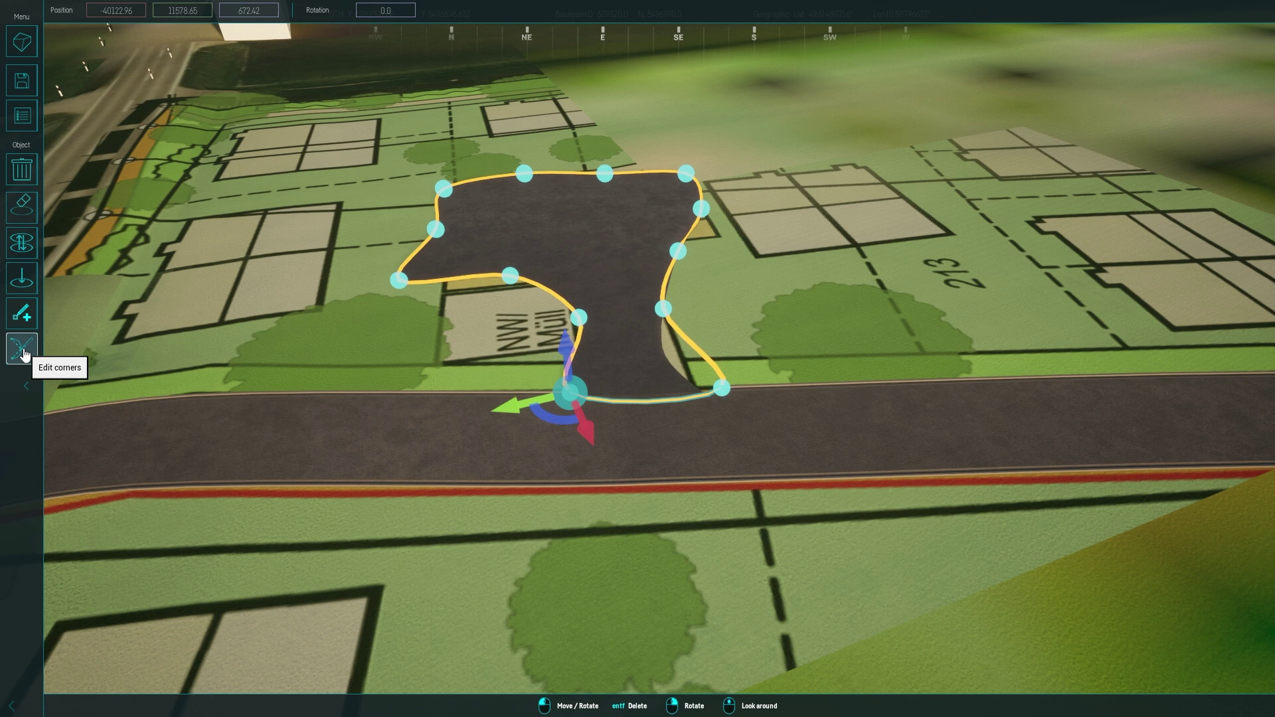
pyautogui.click(510, 278)
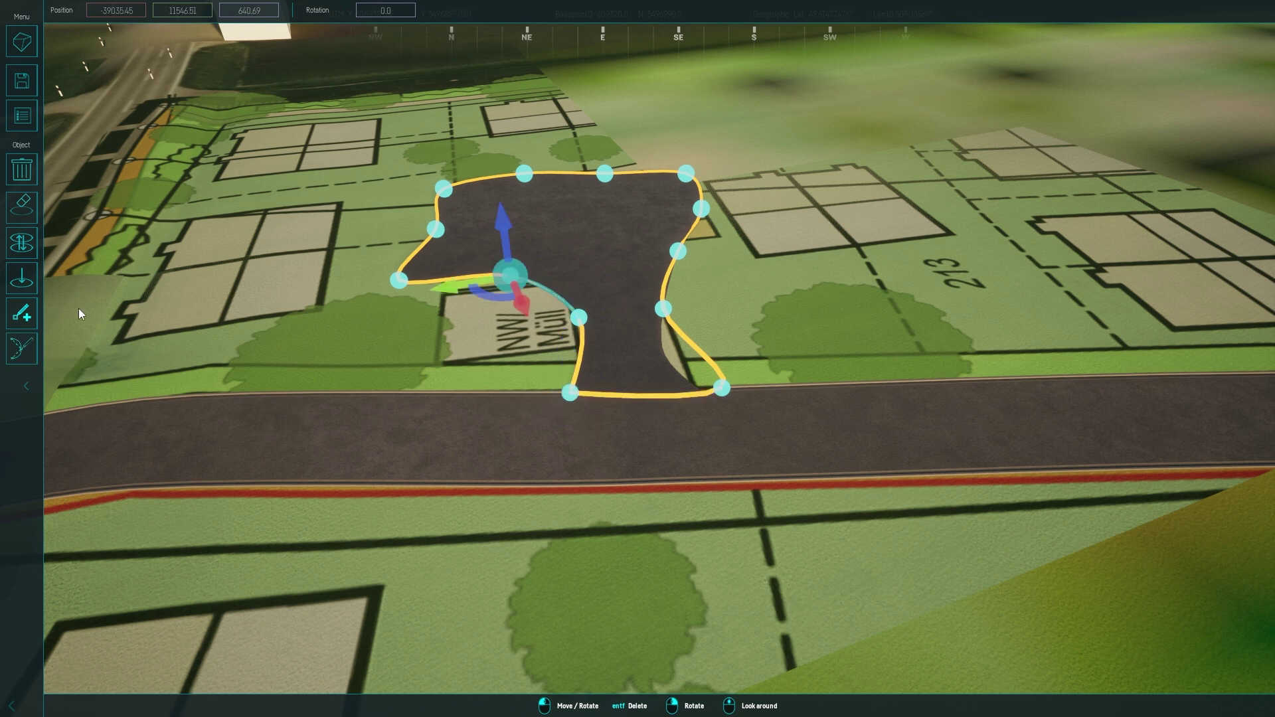
pyautogui.moveTo(508, 276); pyautogui.dragTo(561, 285)
pyautogui.moveTo(399, 280); pyautogui.dragTo(445, 288)
pyautogui.click(570, 392)
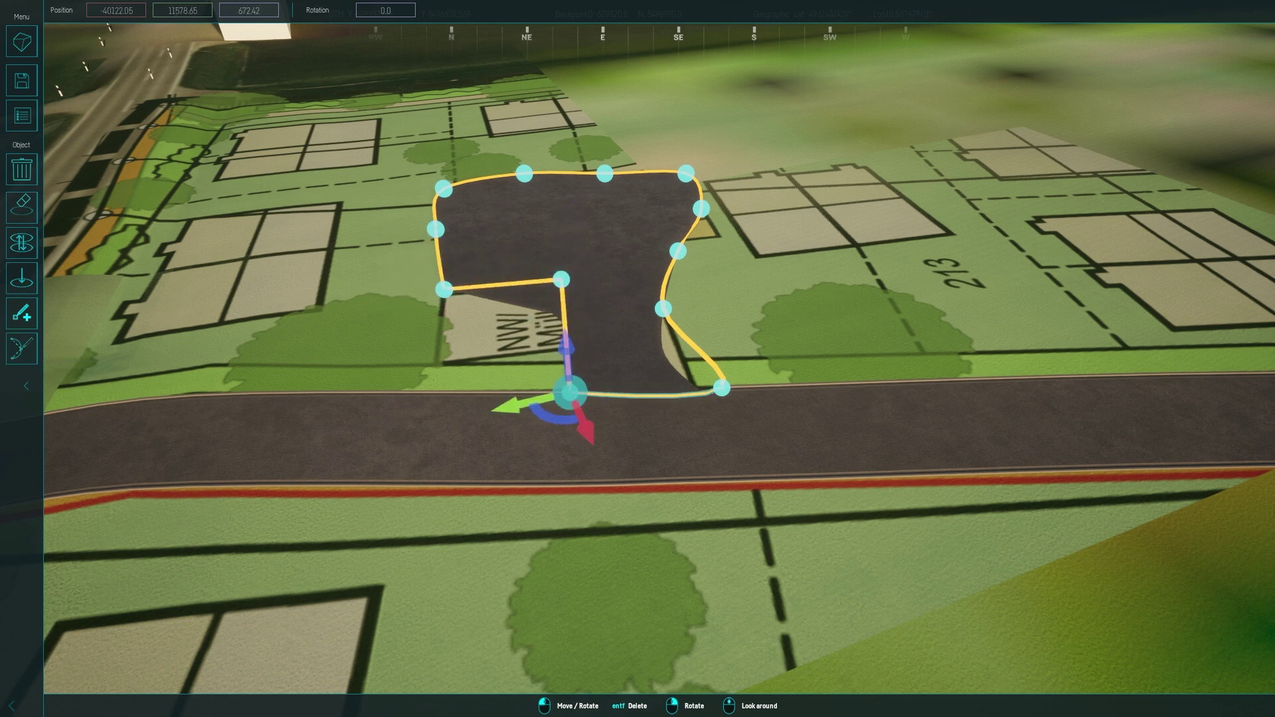
# Align the asphalt outline's points around the smaller parking row and the parking area's far edge with the plan.
pyautogui.click(310, 385)
pyautogui.click(230, 222)
pyautogui.click(911, 228)
pyautogui.moveTo(924, 289); pyautogui.dragTo(854, 293)
pyautogui.click(731, 118)
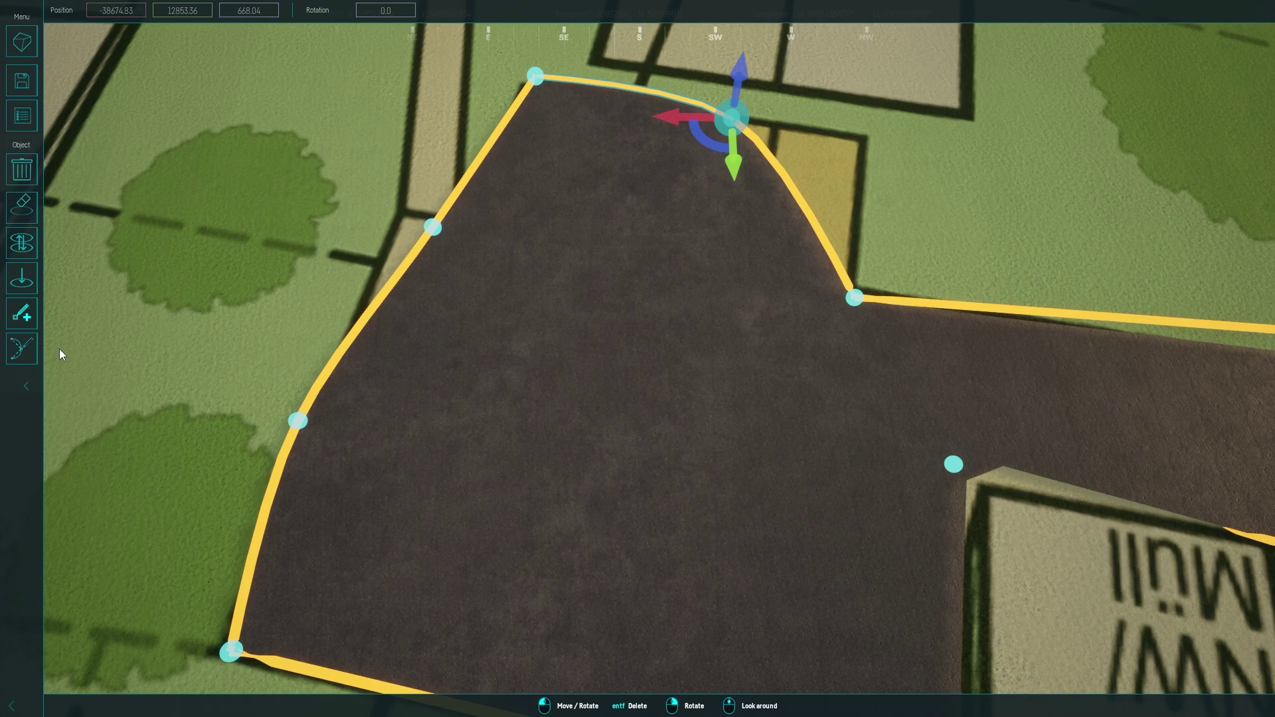
pyautogui.moveTo(732, 117); pyautogui.dragTo(865, 133)
pyautogui.click(432, 228)
pyautogui.moveTo(433, 228); pyautogui.dragTo(398, 206)
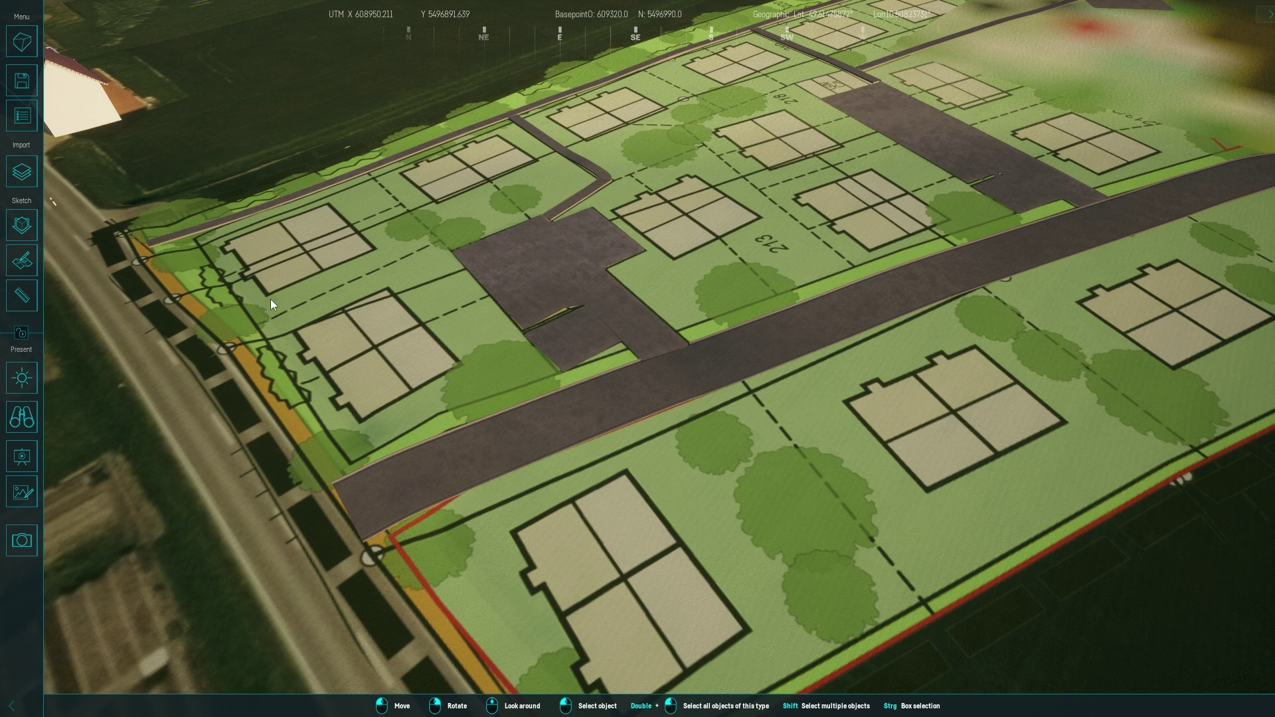
# Compare the site plan projected on all objects with projection on the landscape only, ending on the landscape projection.
pyautogui.click(22, 173)
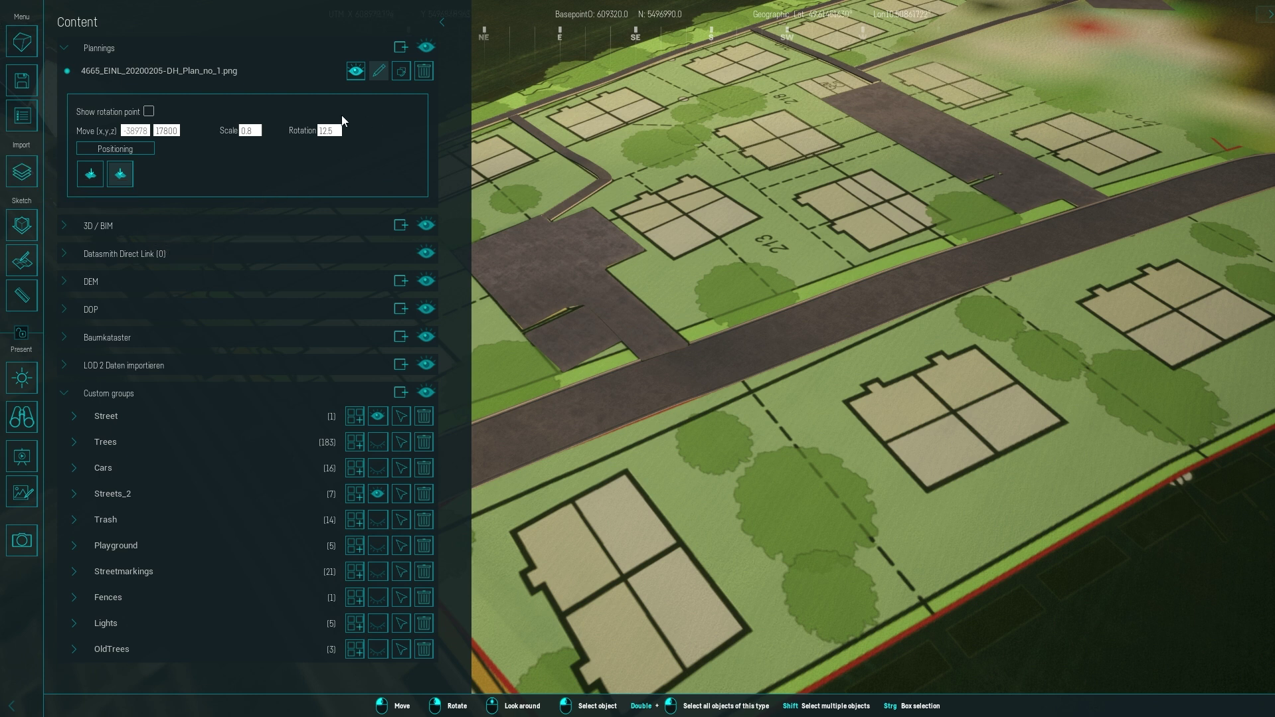
pyautogui.click(88, 175)
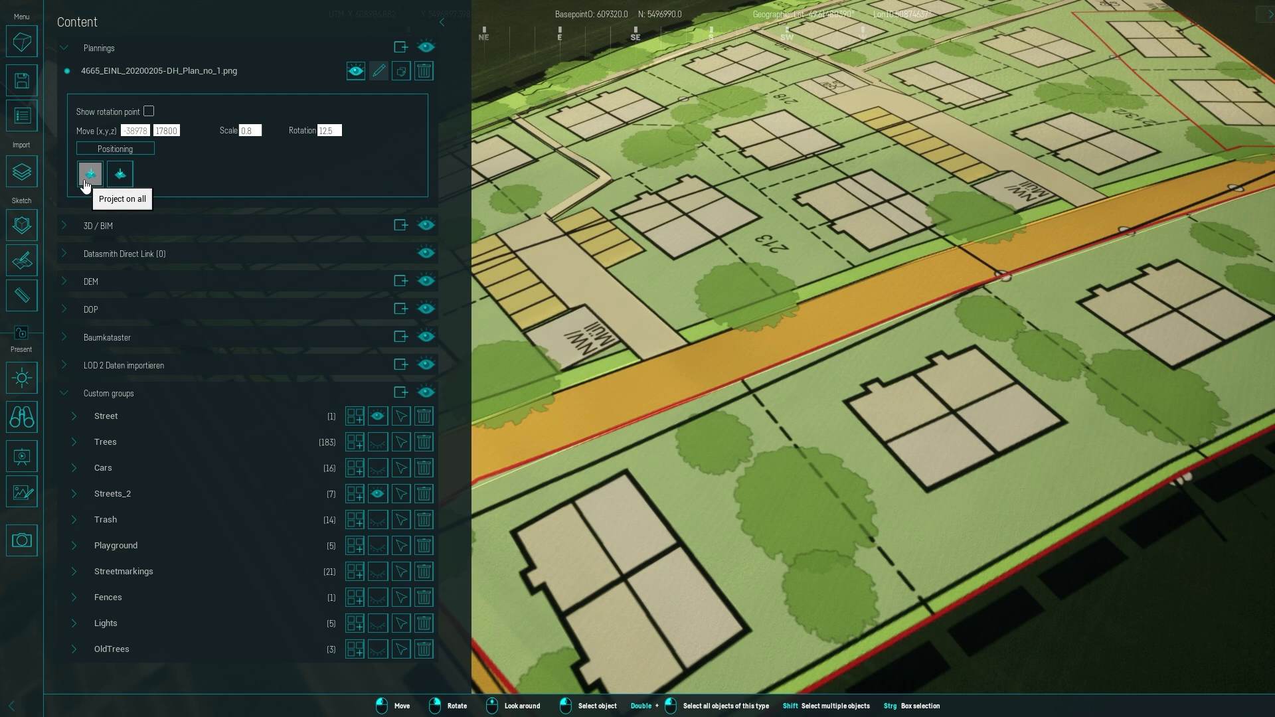
pyautogui.click(119, 183)
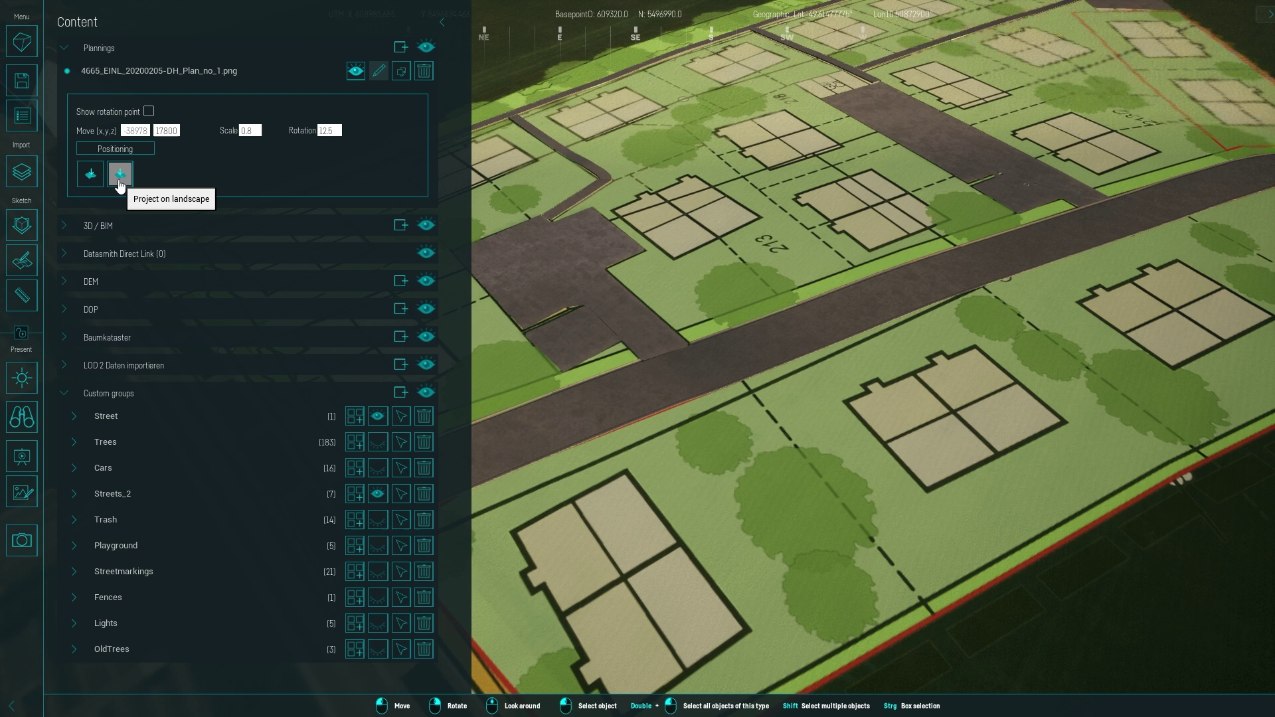
pyautogui.click(90, 176)
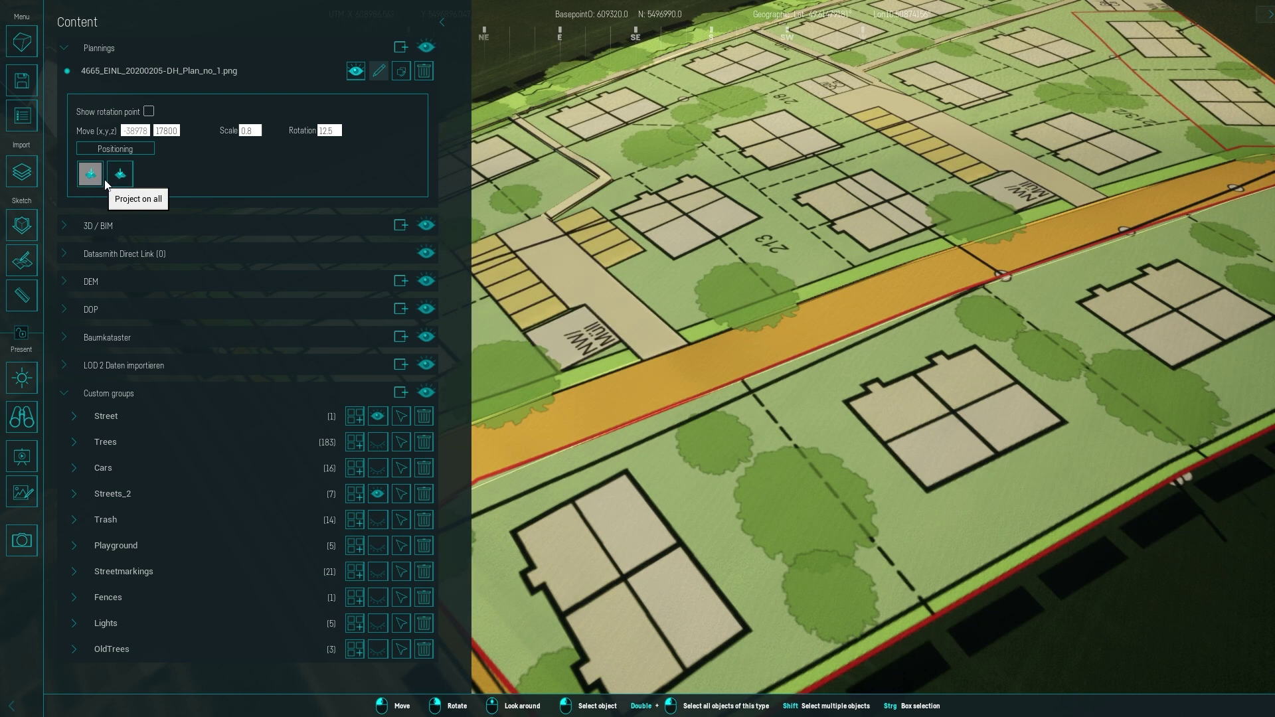
pyautogui.click(113, 181)
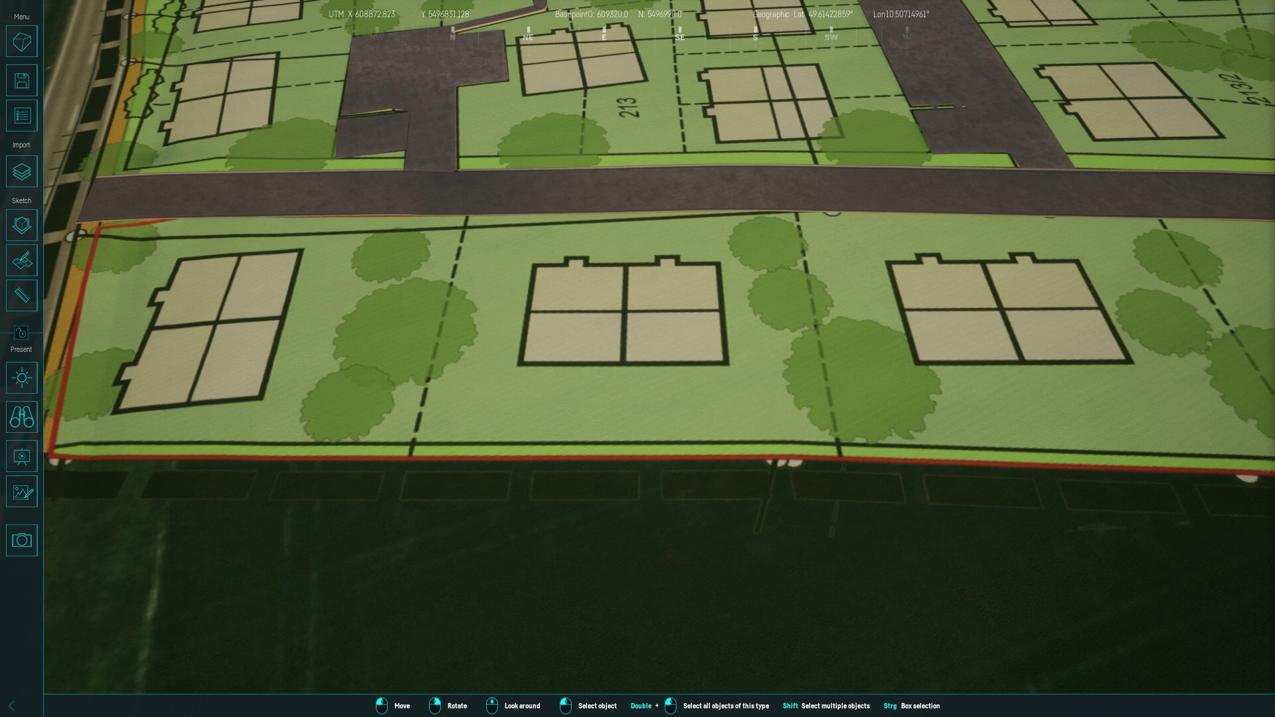
# Place a configurable house from the building catalogue on the middle footprint of the front row.
pyautogui.click(24, 225)
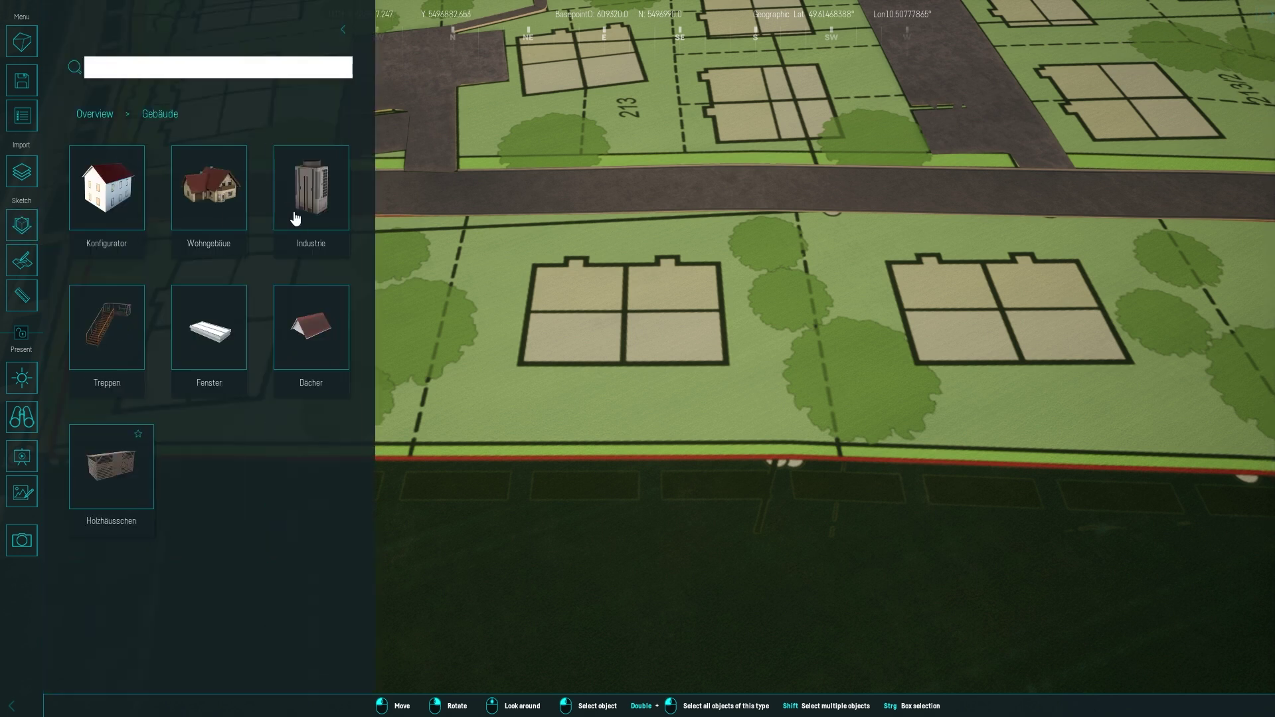
pyautogui.click(129, 206)
pyautogui.moveTo(128, 205); pyautogui.dragTo(662, 314)
pyautogui.click(662, 315)
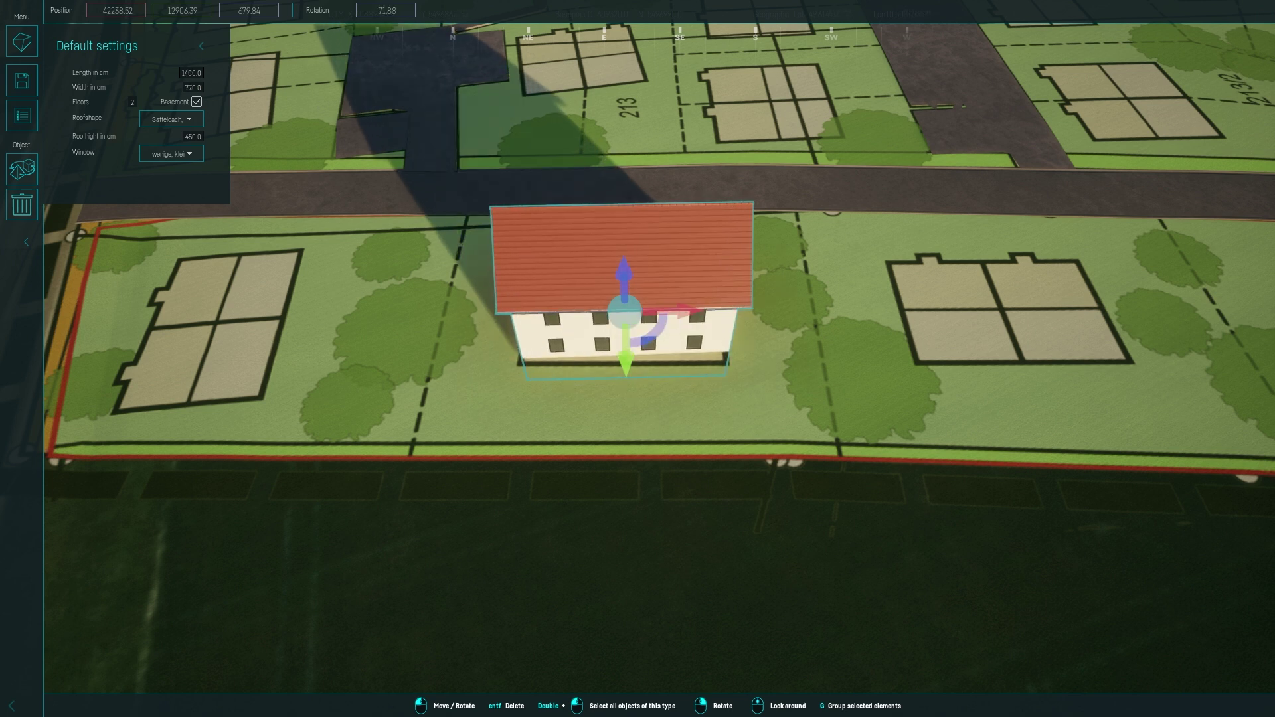
# Set the house's width to 910 cm and rotate it to about -69.26° so it follows the footprint.
pyautogui.click(193, 87)
pyautogui.write('910')
pyautogui.press('Return')
pyautogui.moveTo(658, 326); pyautogui.dragTo(655, 328)
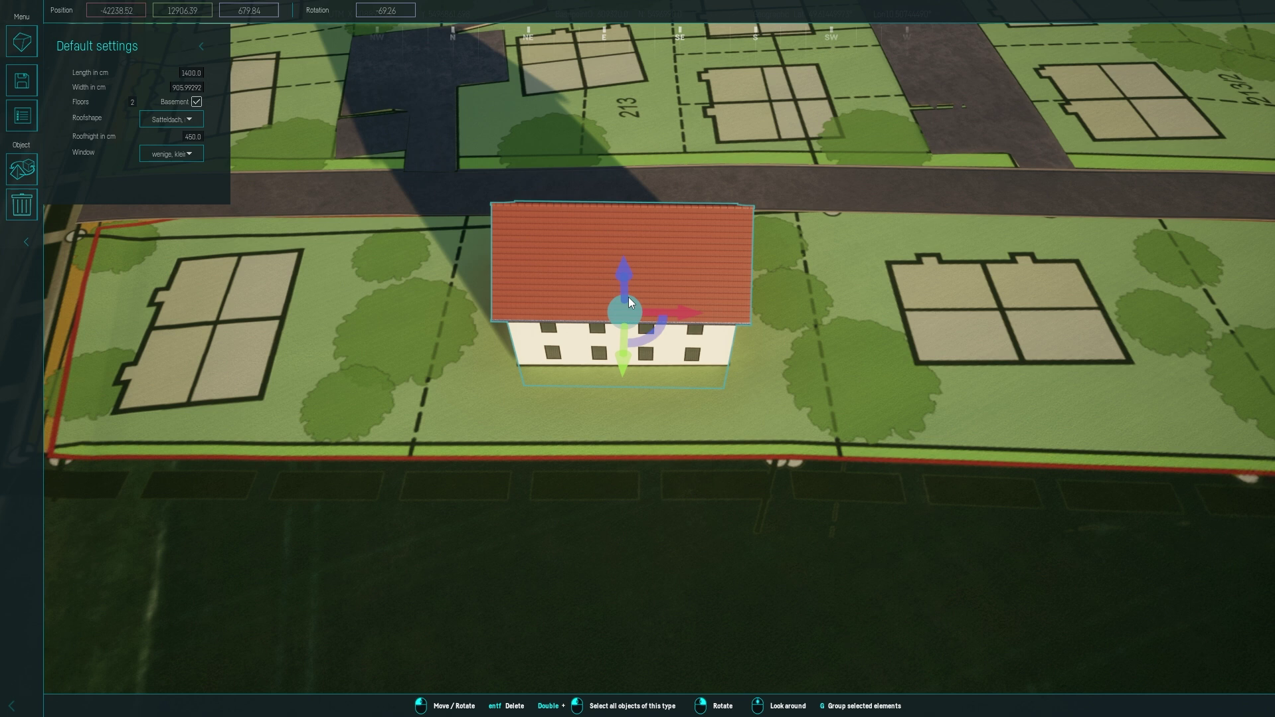
# Try the house's roof shapes Flachdach, begrünt and Satteldach, grau, ending on Satteldach, rot.
pyautogui.click(172, 119)
pyautogui.click(167, 148)
pyautogui.click(171, 119)
pyautogui.click(166, 160)
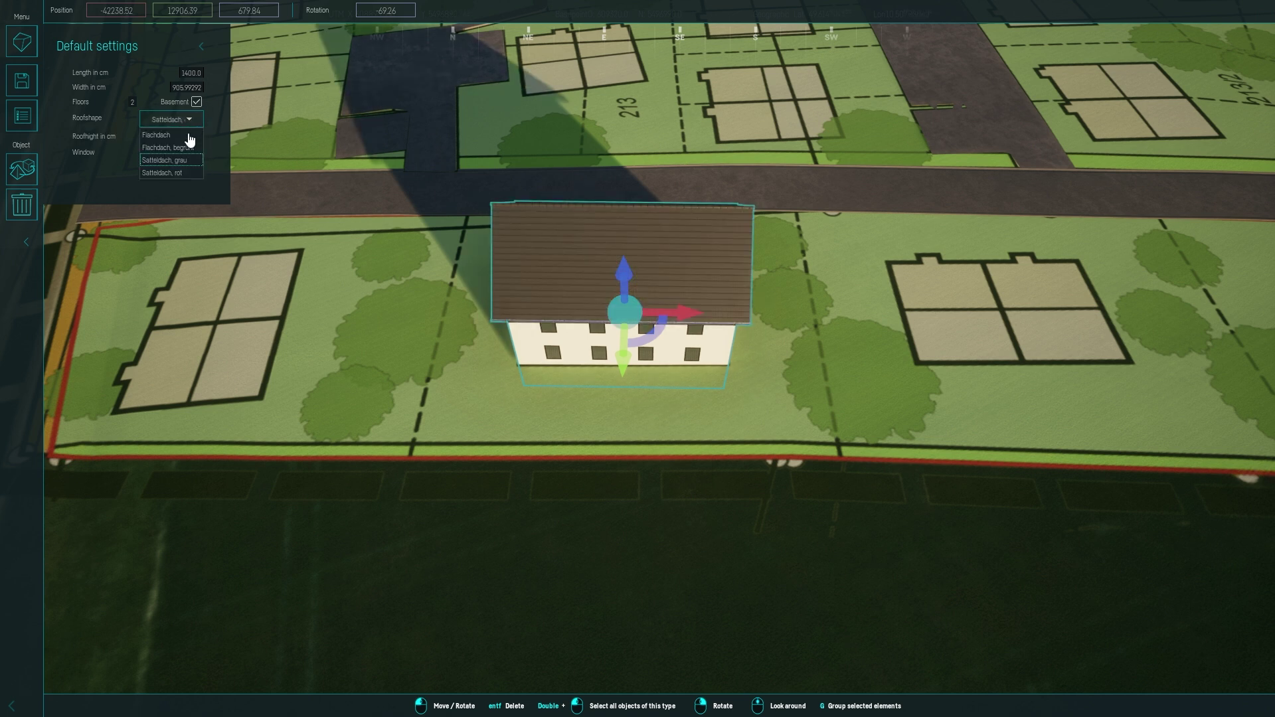
pyautogui.click(172, 119)
pyautogui.click(166, 173)
# Set the house's window style to viele, klein.
pyautogui.click(171, 154)
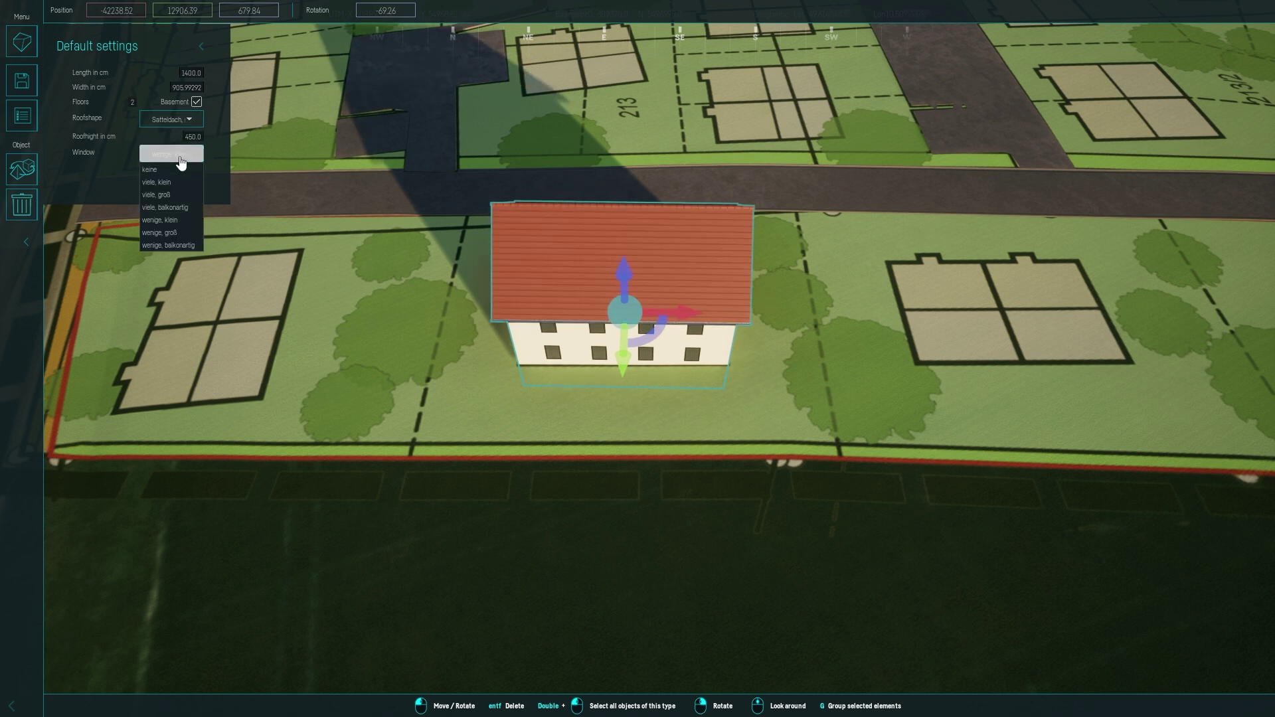
pyautogui.click(188, 194)
pyautogui.click(188, 183)
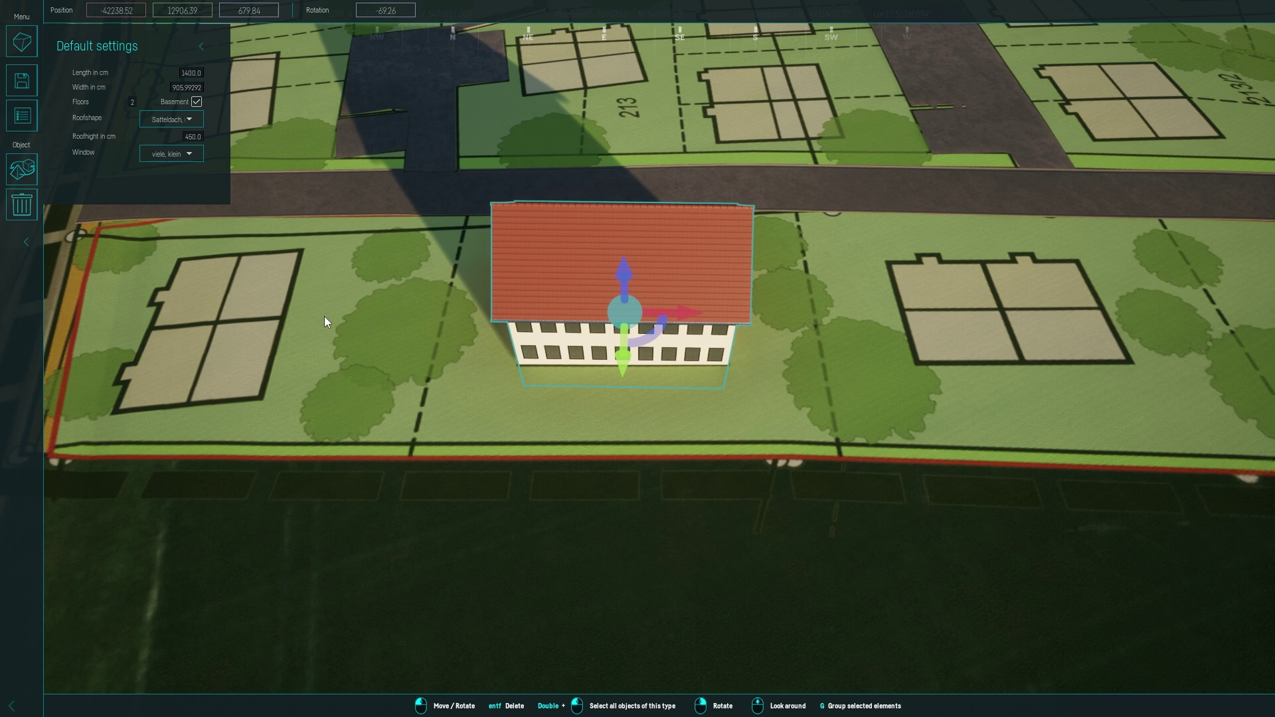
# Place a copy of the house on the neighbouring front-row footprint on the far side of the tree group.
pyautogui.click(1000, 355)
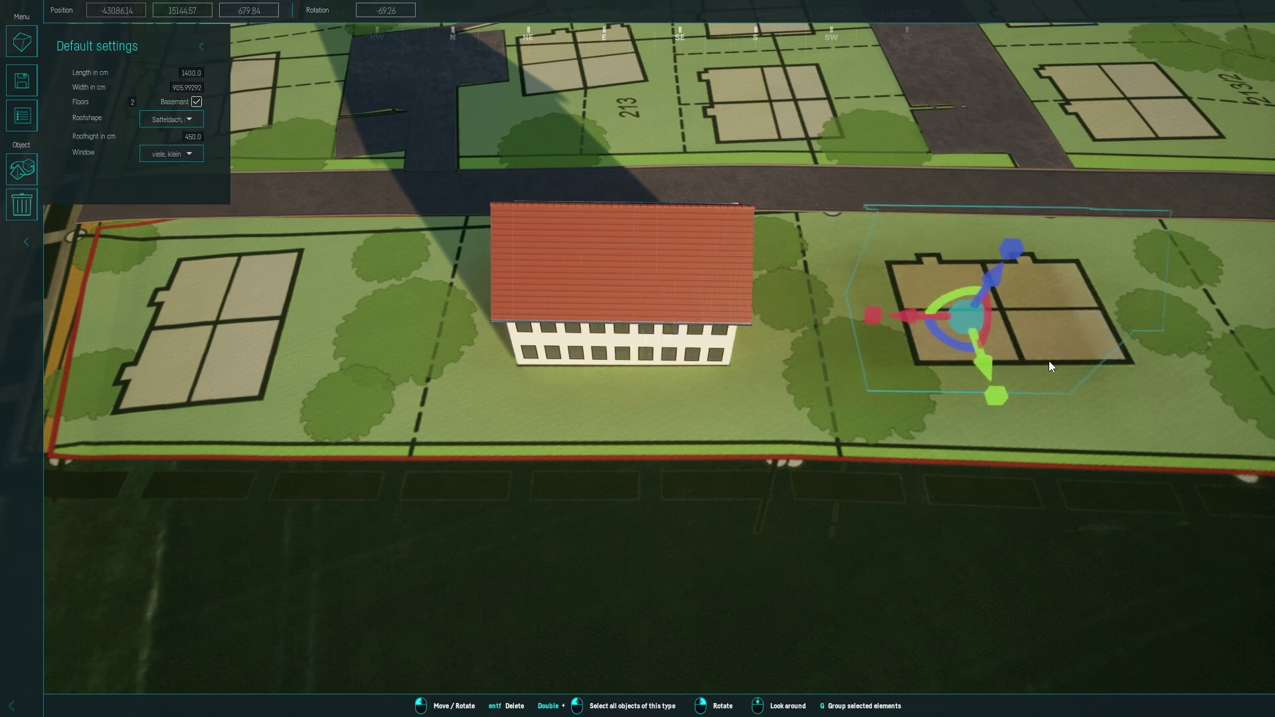
pyautogui.click(1081, 363)
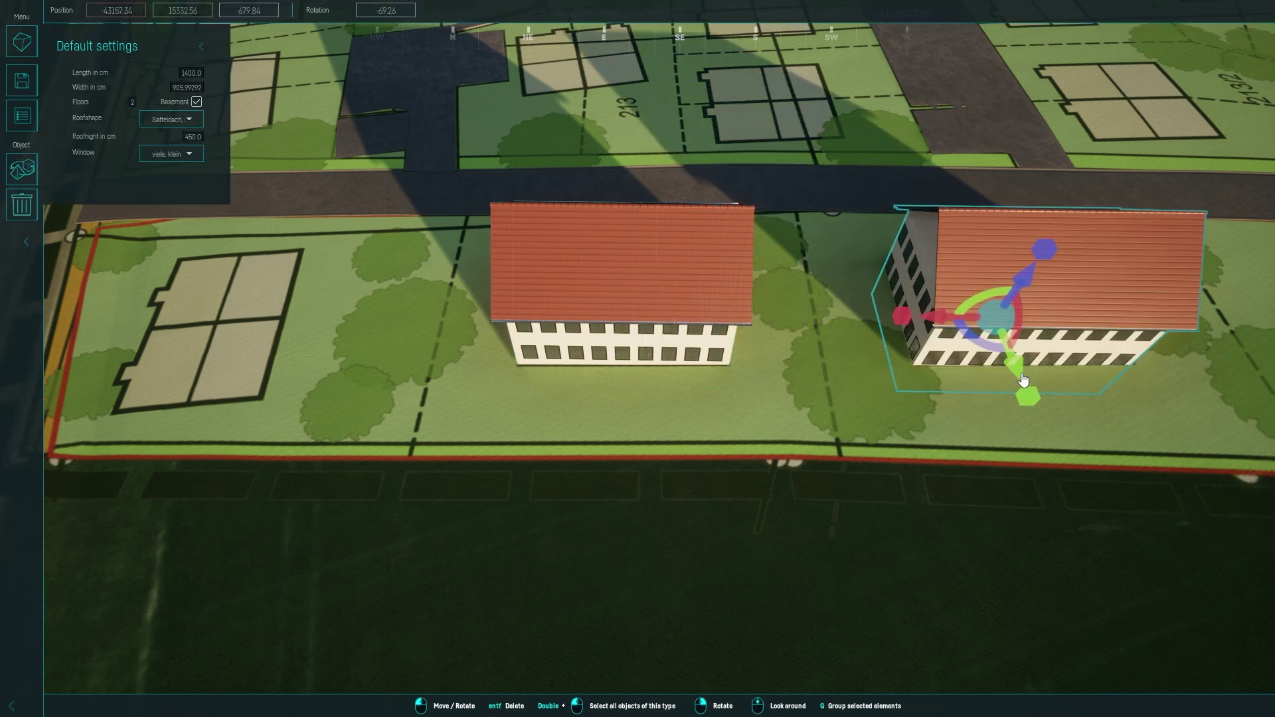
pyautogui.click(759, 409)
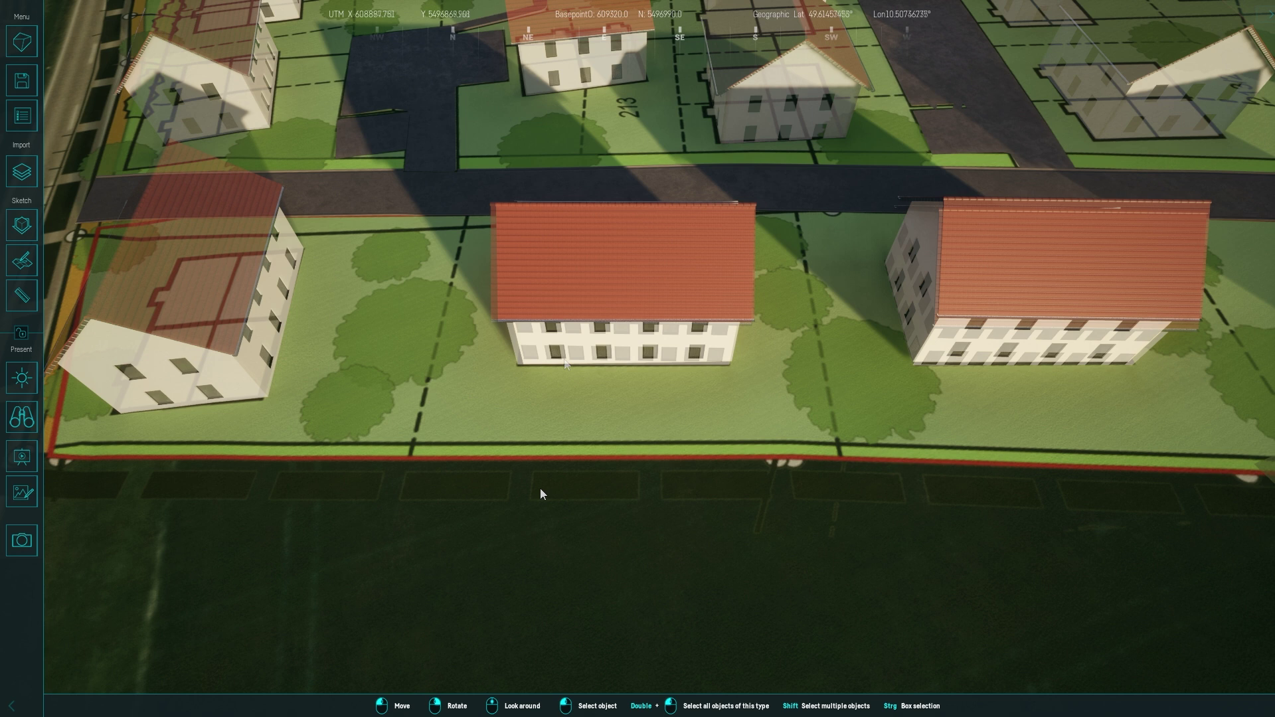
# Place Ahorn Groß and Ahorn Mittel trees on the plan's matching tree symbols between the front-row houses.
pyautogui.click(20, 224)
pyautogui.scroll(2, 153, 289)
pyautogui.click(211, 199)
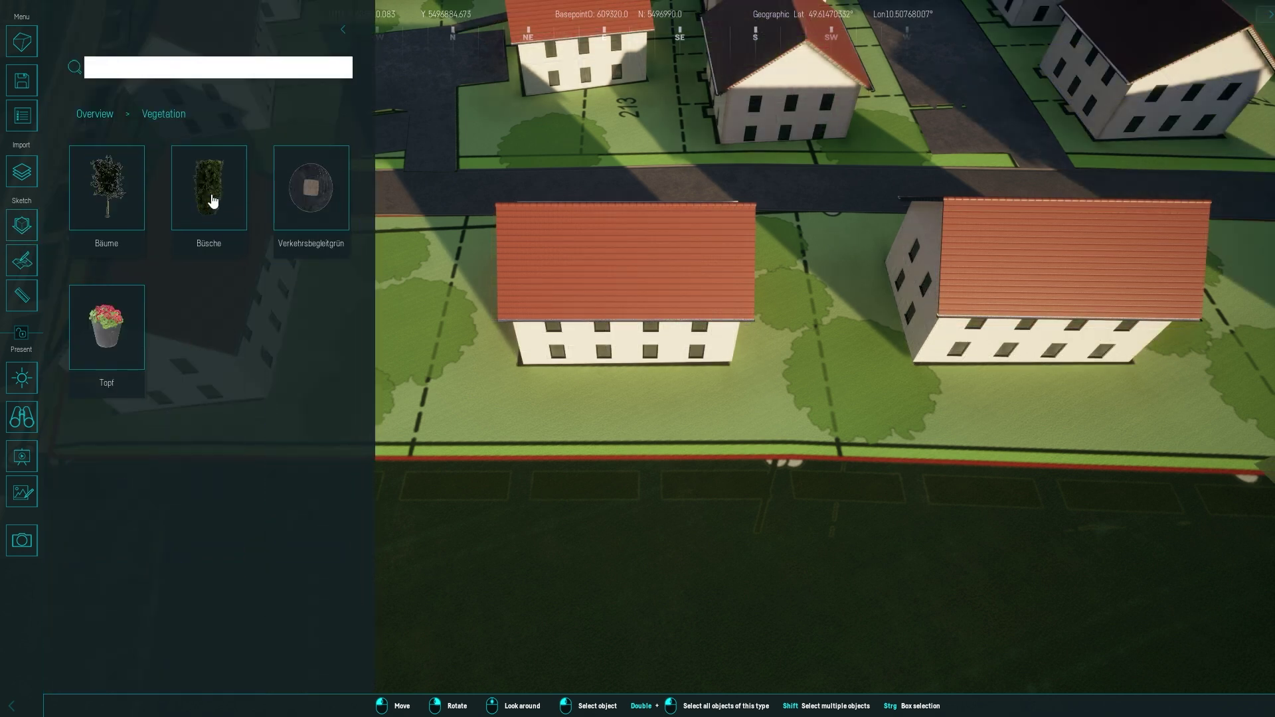
pyautogui.click(111, 198)
pyautogui.scroll(-5, 153, 306)
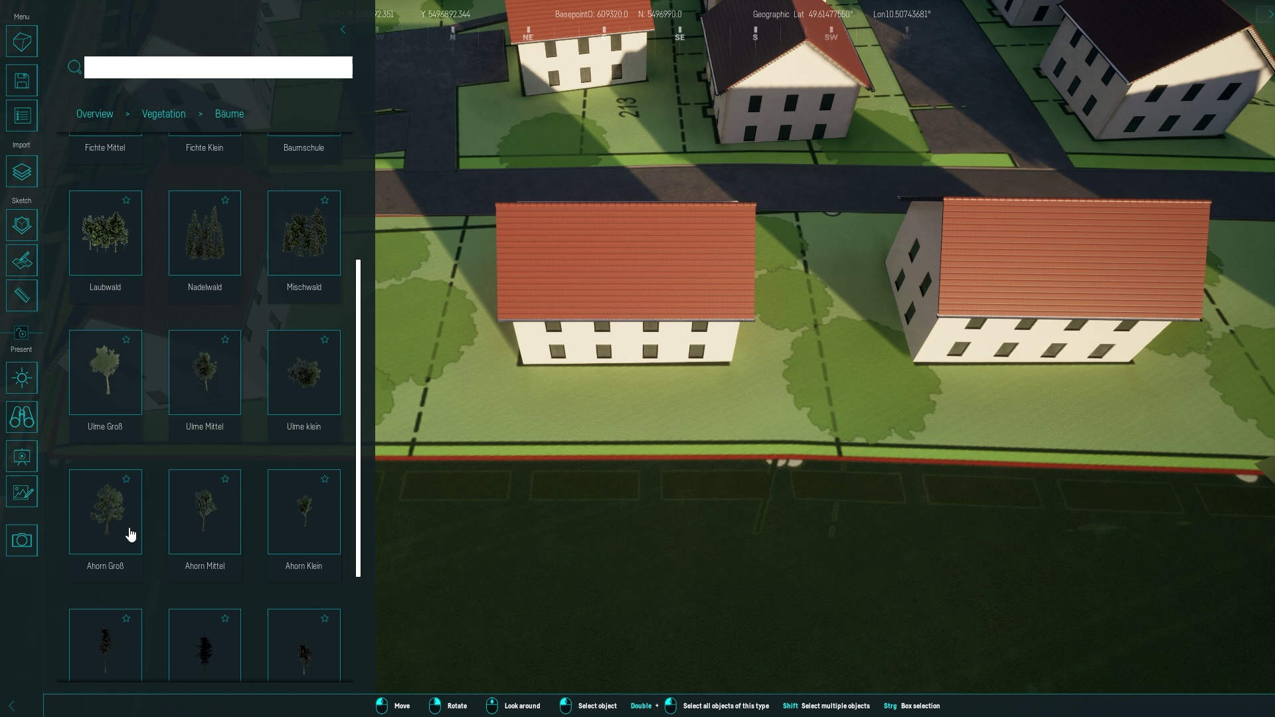
pyautogui.click(107, 506)
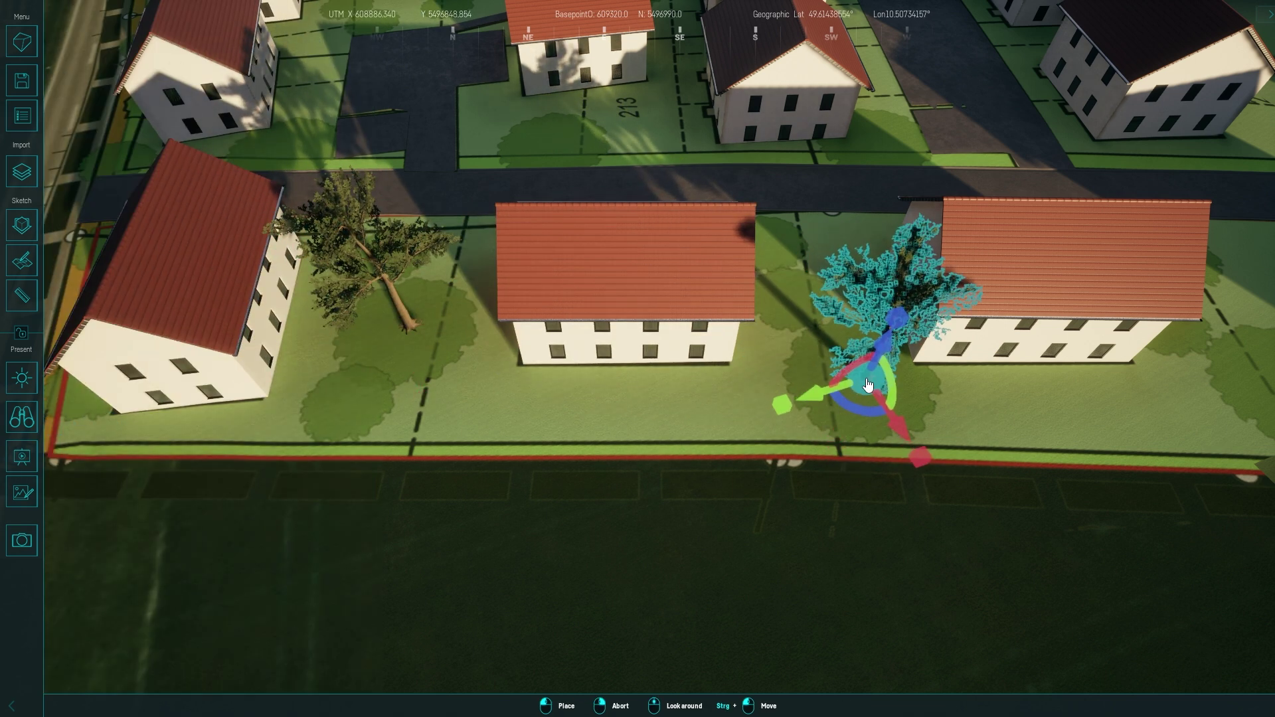
pyautogui.click(863, 389)
pyautogui.click(188, 503)
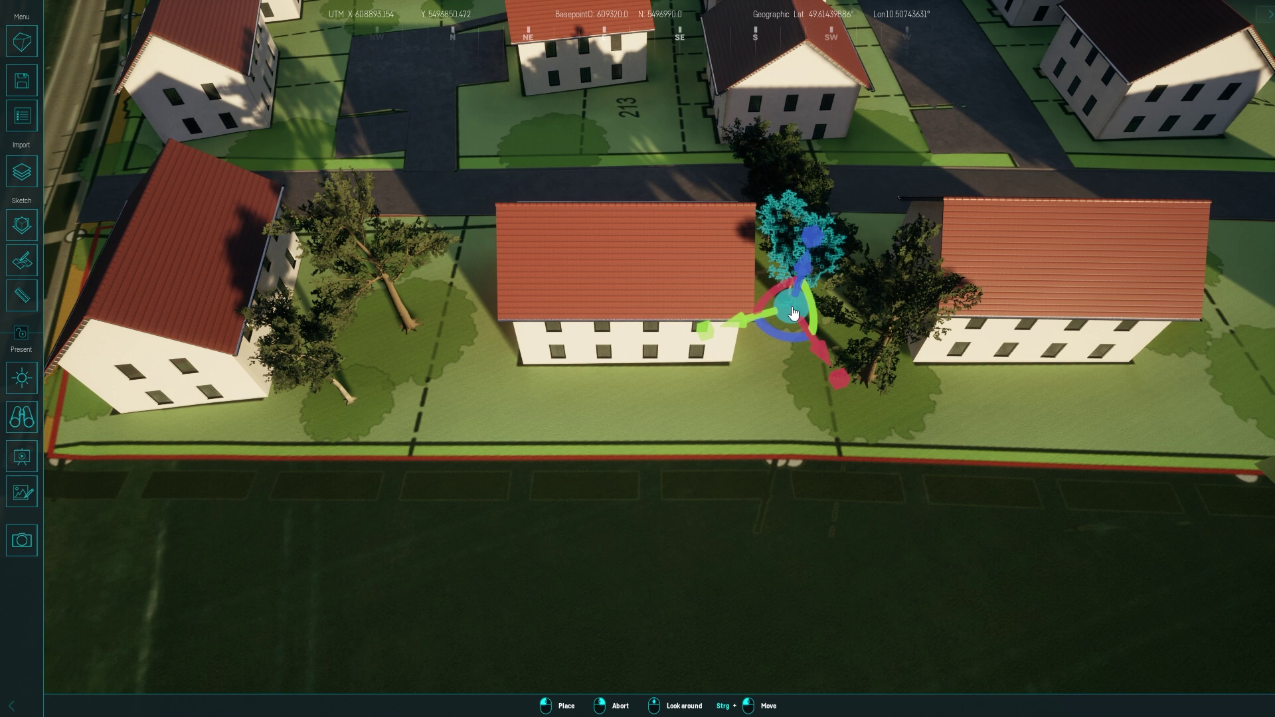
pyautogui.click(783, 289)
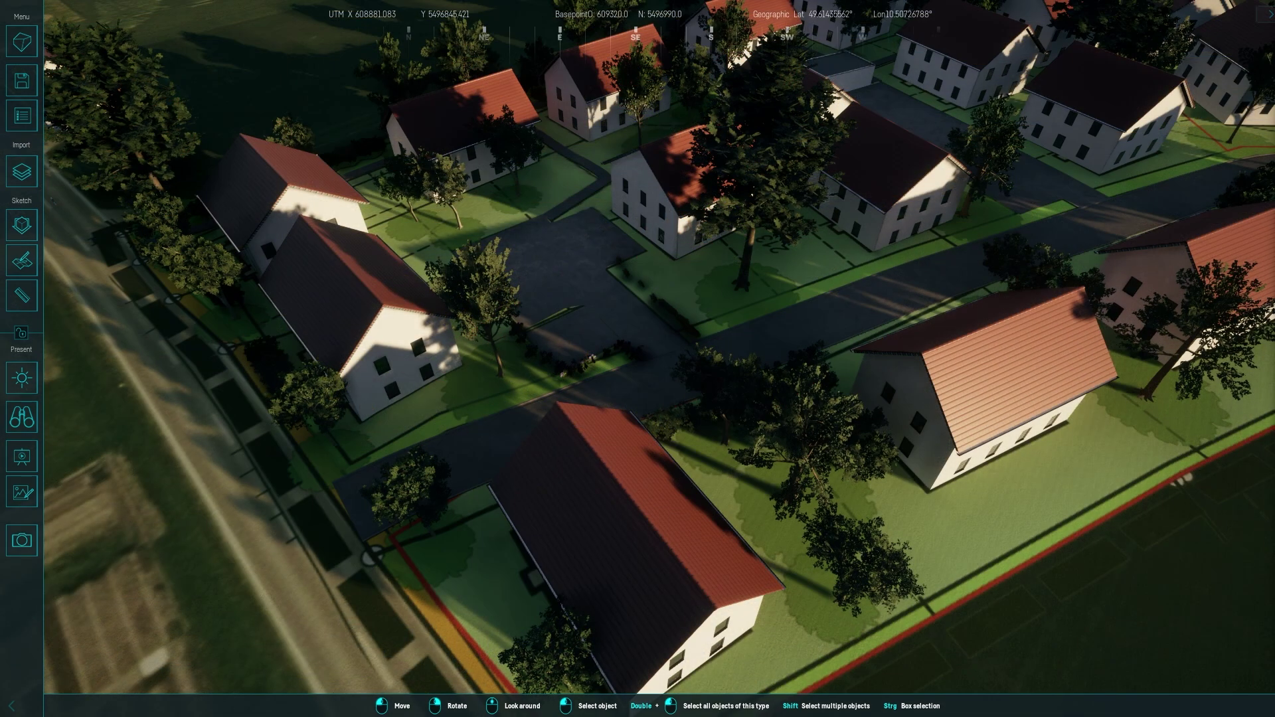
# Draw a three-point Stabmattenzaun fence around the garden with the large tree beside the parking area.
pyautogui.click(22, 225)
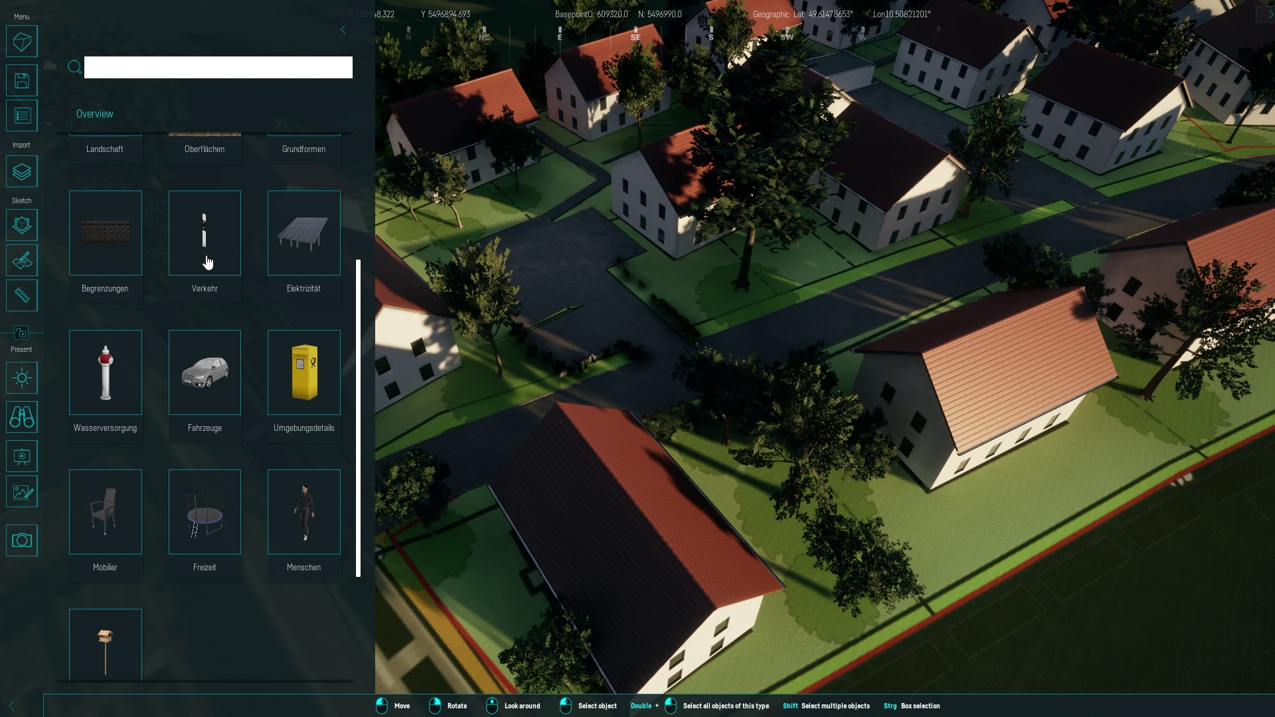
pyautogui.scroll(4, 203, 256)
pyautogui.click(124, 479)
pyautogui.click(113, 193)
pyautogui.click(120, 199)
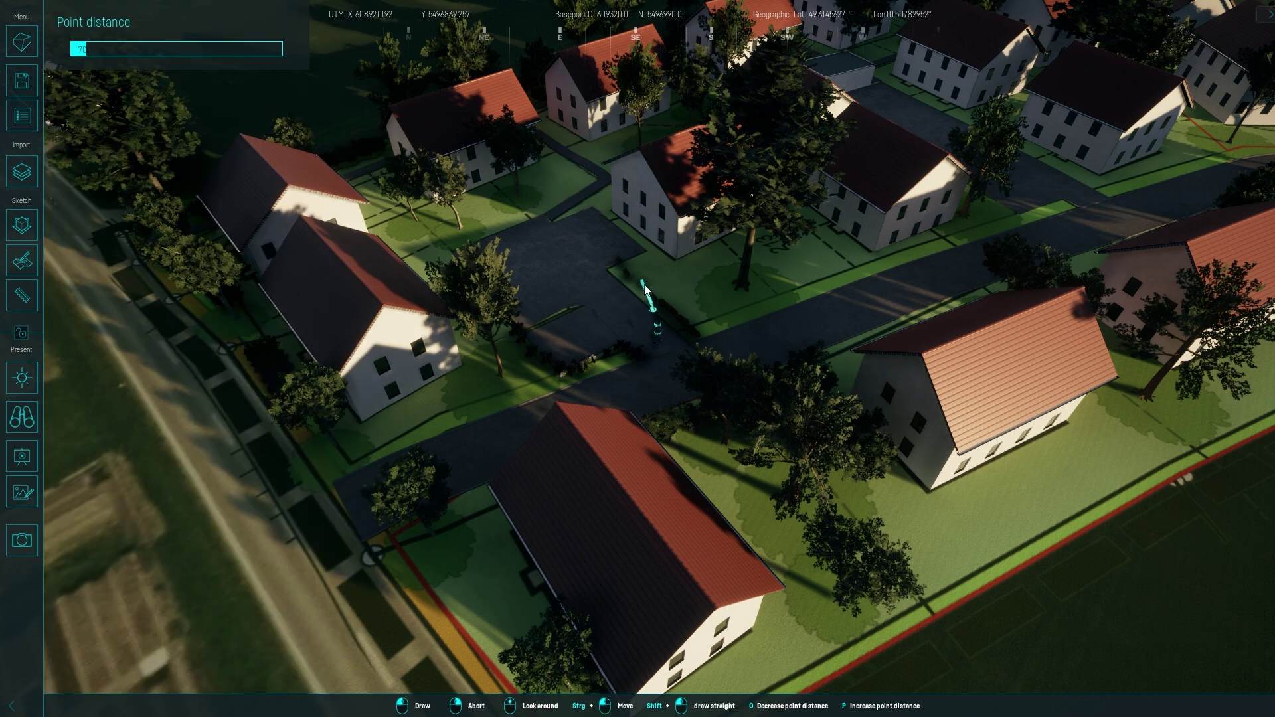
pyautogui.click(722, 241)
pyautogui.click(760, 279)
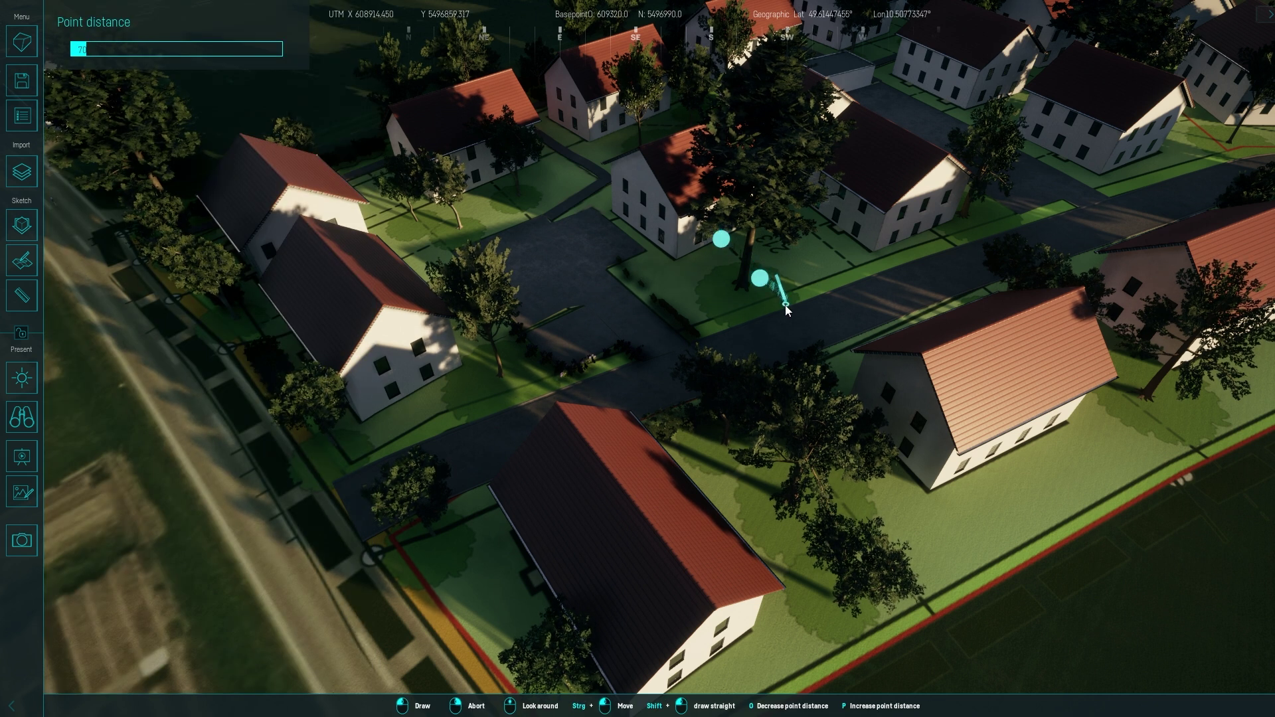
pyautogui.click(716, 316)
pyautogui.rightClick(681, 320)
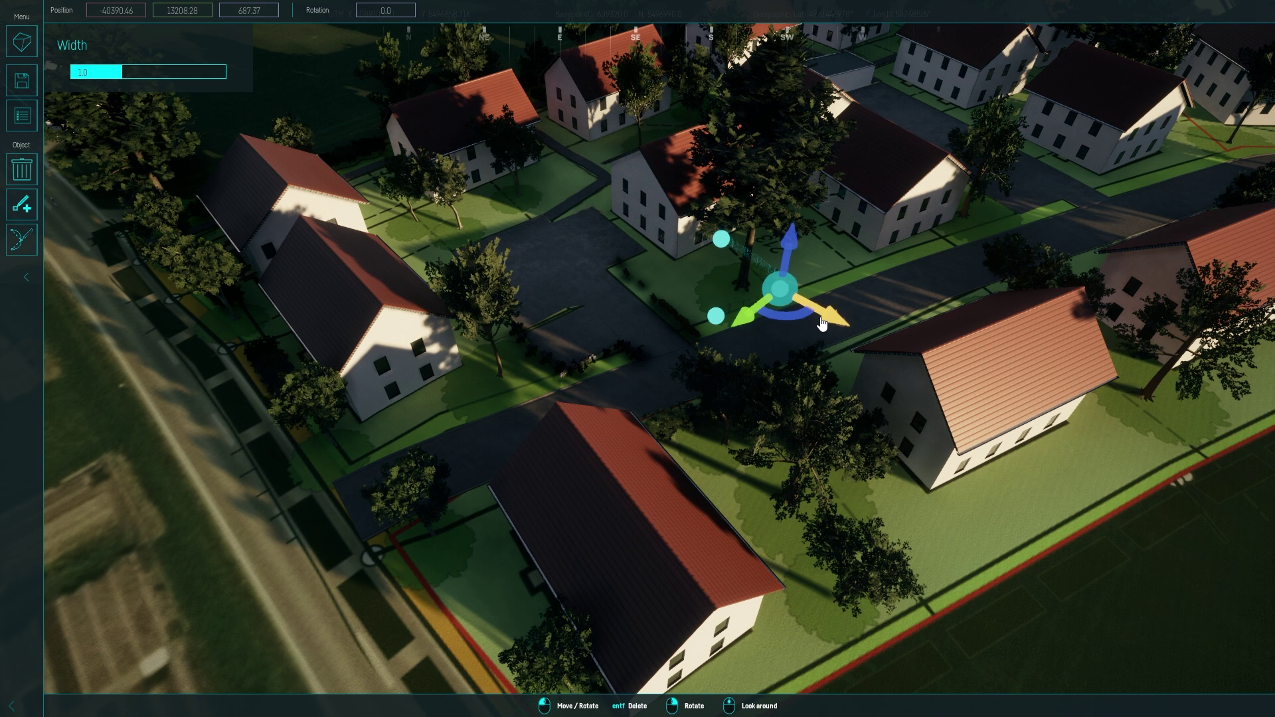
# Move the fence's corner and end points onto the garden's boundary along the road and parking entrance.
pyautogui.moveTo(676, 350); pyautogui.dragTo(654, 367)
pyautogui.moveTo(744, 363); pyautogui.dragTo(728, 353)
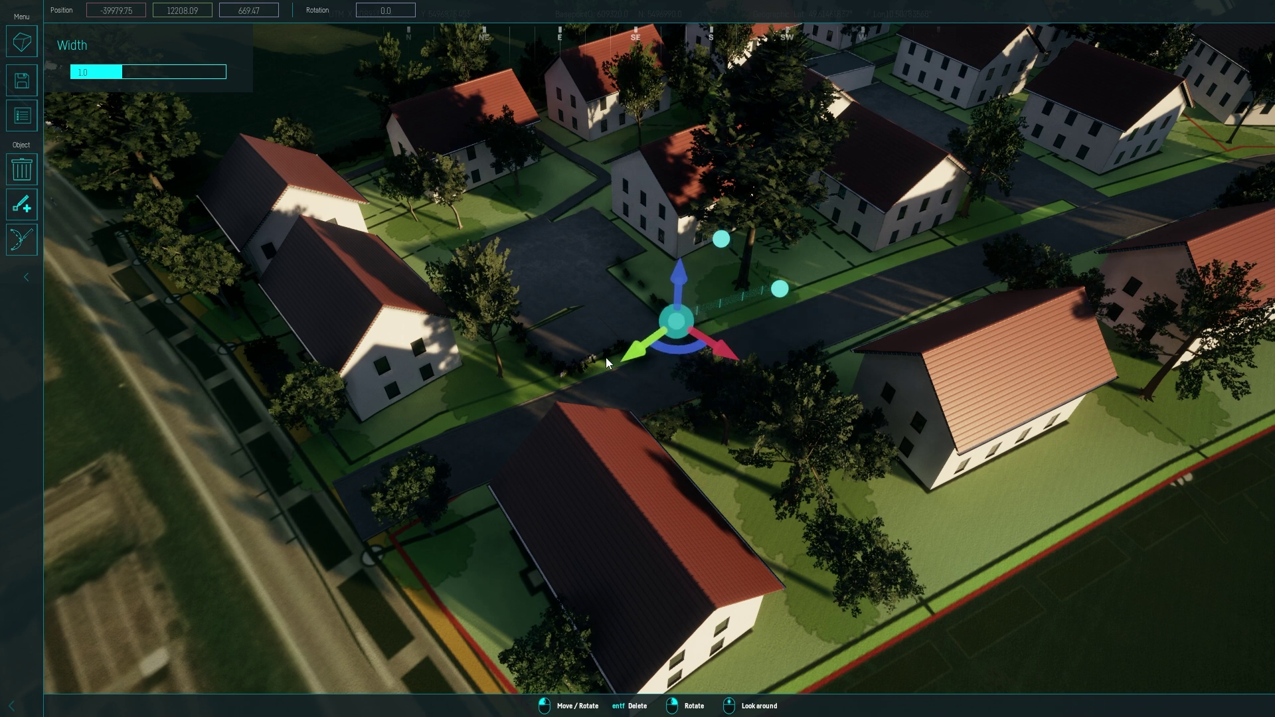
pyautogui.moveTo(636, 353); pyautogui.dragTo(618, 365)
pyautogui.click(779, 290)
pyautogui.click(778, 291)
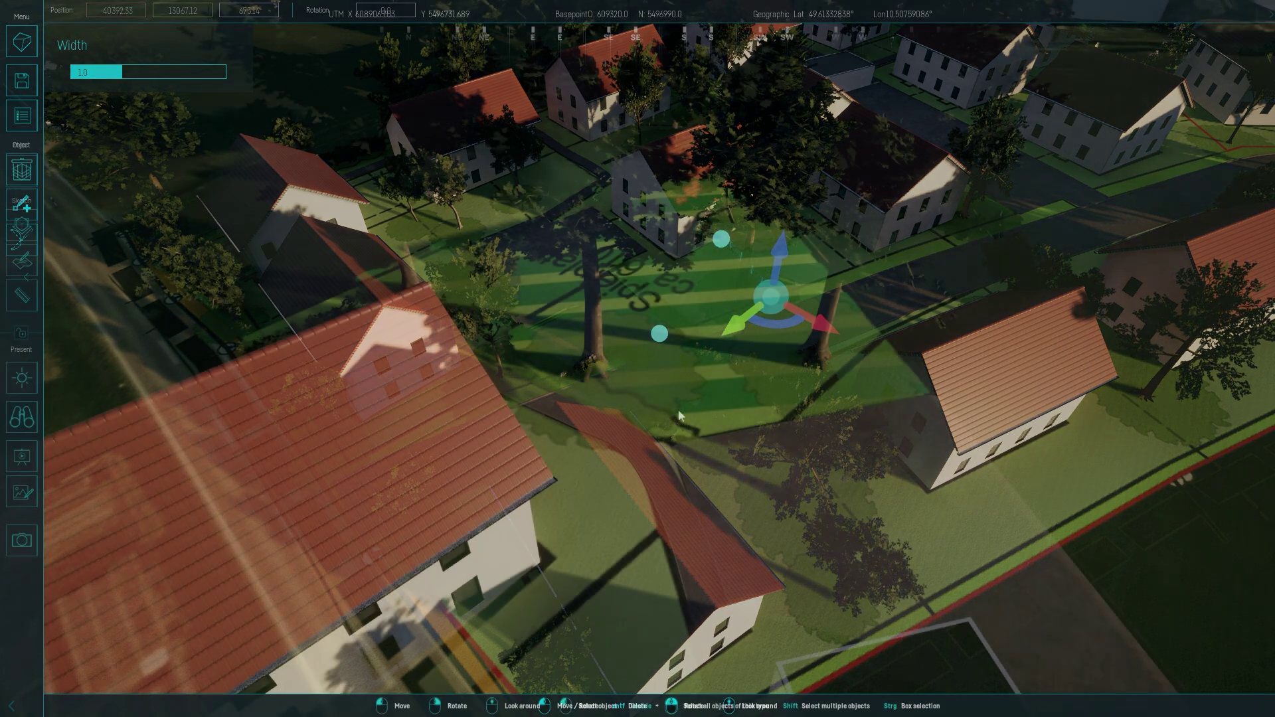
# Draw a gravel surface over the playground area under the trees, bordering the footpath and the large asphalt surface.
pyautogui.click(22, 261)
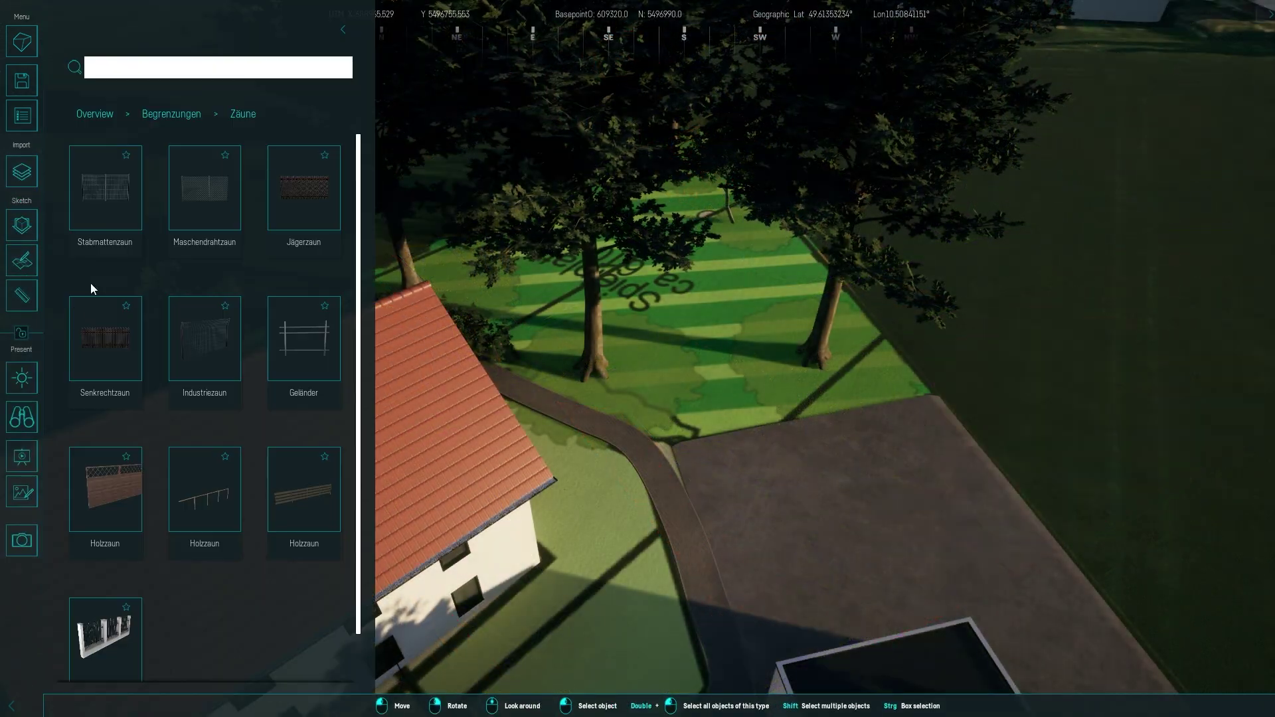
pyautogui.click(105, 116)
pyautogui.click(385, 210)
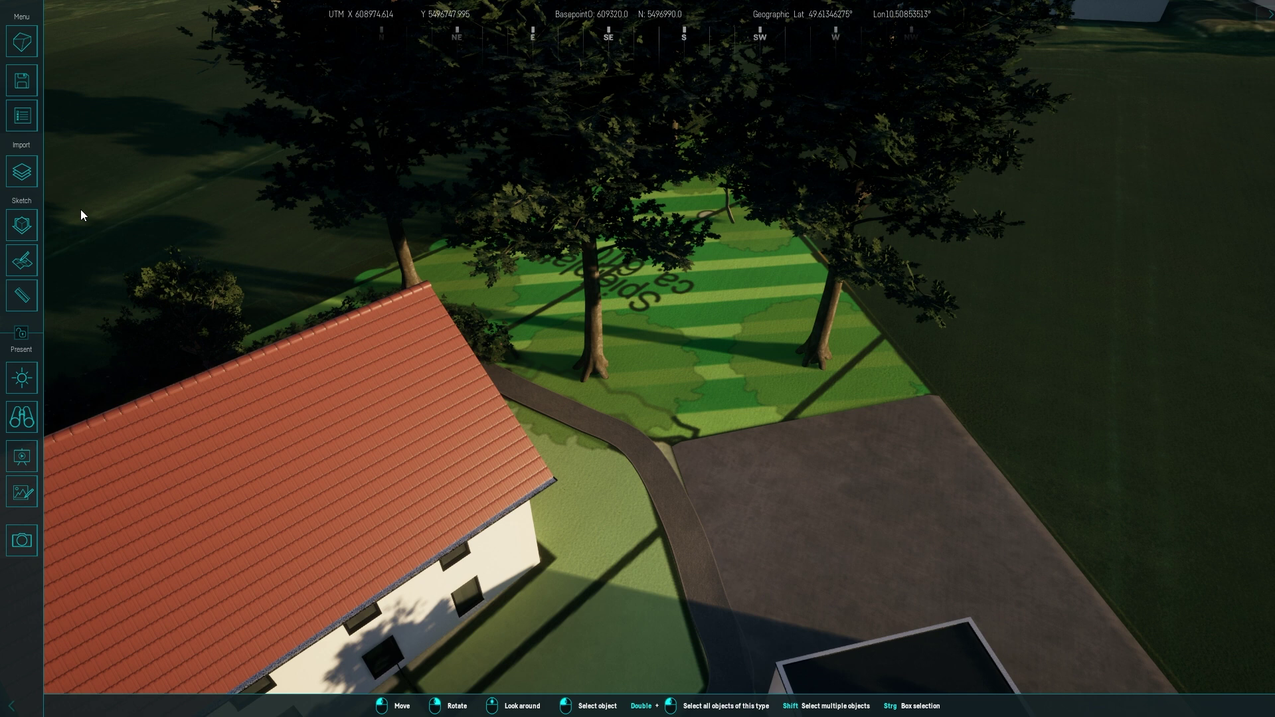
pyautogui.click(22, 226)
pyautogui.click(170, 306)
pyautogui.click(212, 344)
pyautogui.click(100, 180)
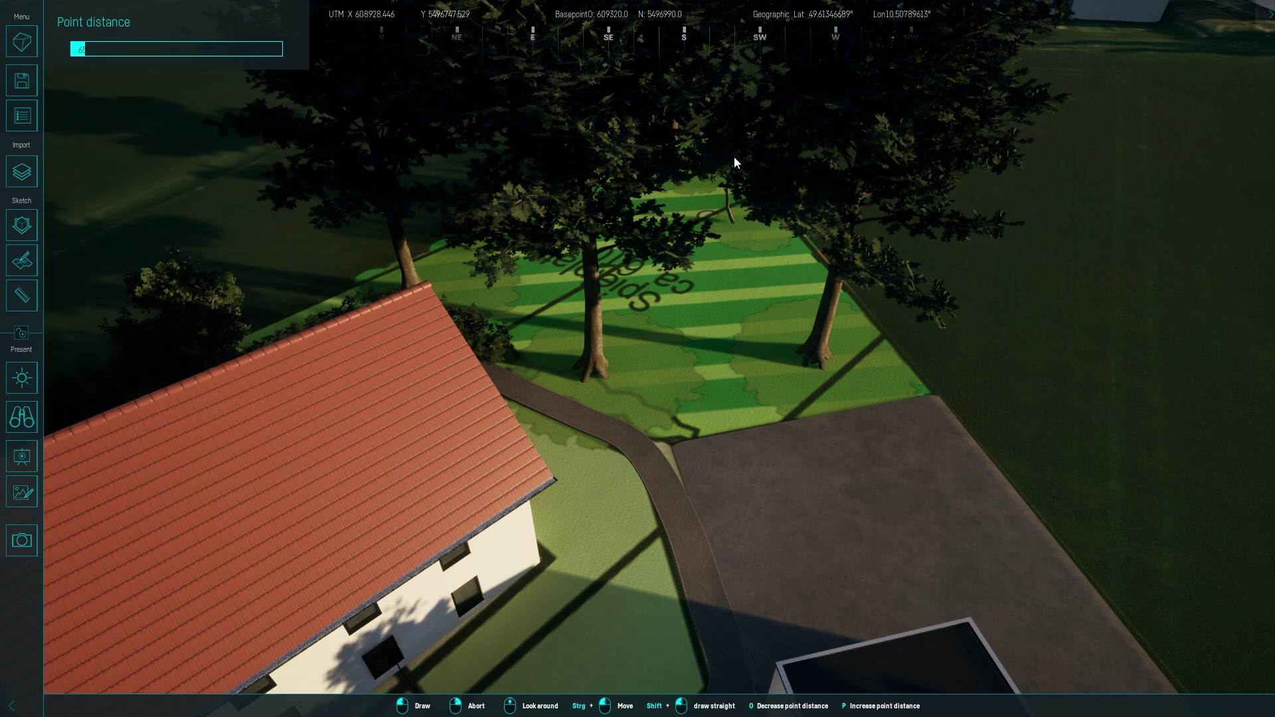
pyautogui.moveTo(678, 441)
pyautogui.mouseDown()
pyautogui.moveTo(749, 435)
pyautogui.moveTo(859, 336)
pyautogui.moveTo(404, 251)
pyautogui.moveTo(679, 440)
pyautogui.mouseUp()
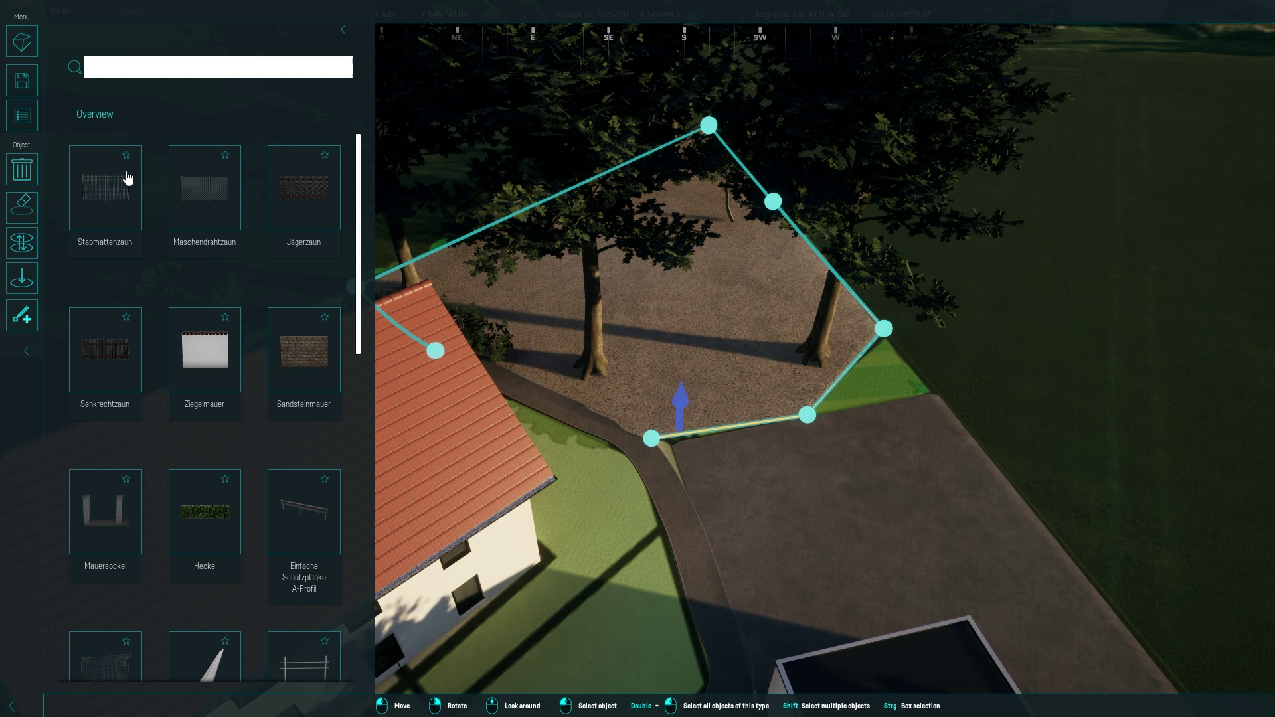
pyautogui.click(344, 29)
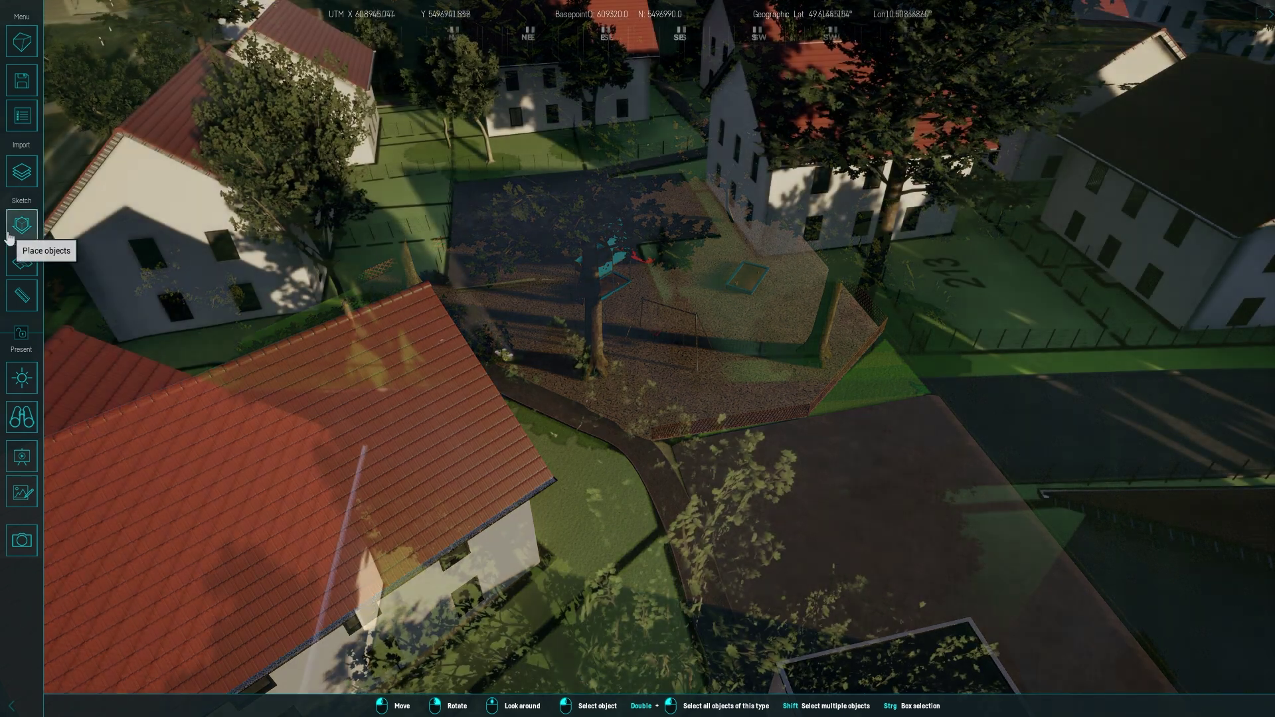
# Place a Parkplatzbegrenzung road marking in the smaller parking row and shift it to the row's far edge.
pyautogui.click(22, 225)
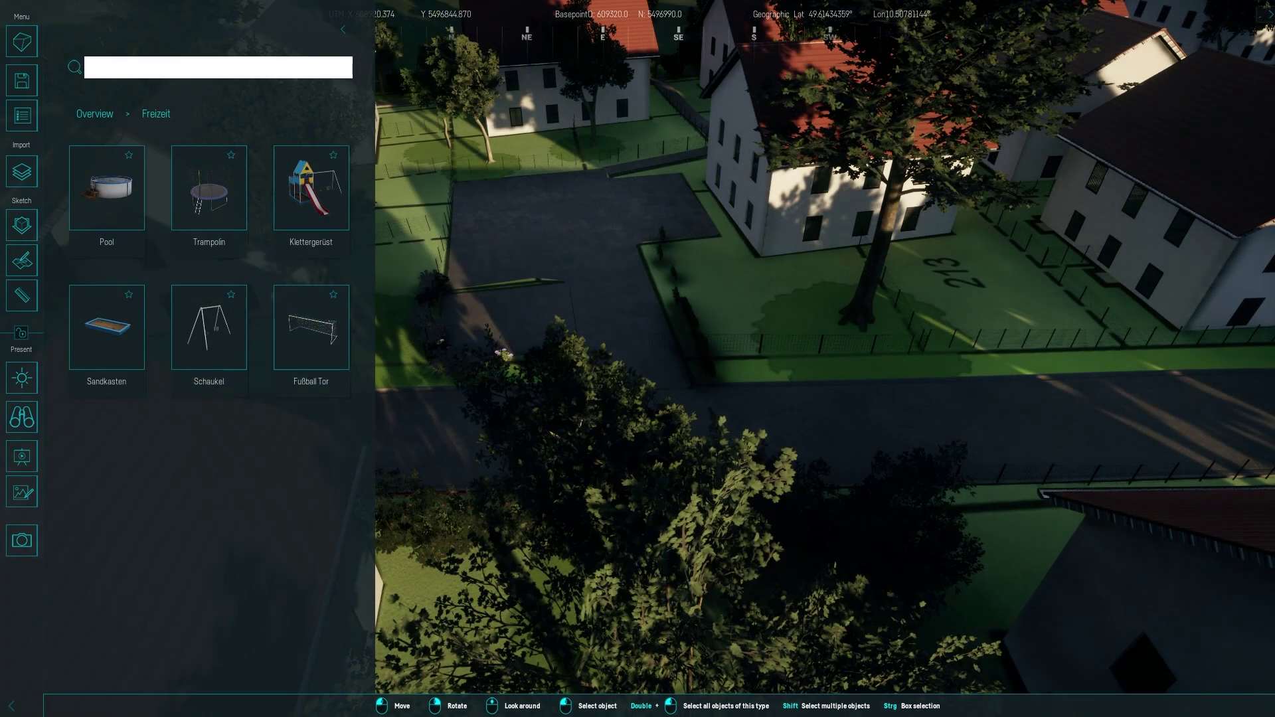
pyautogui.click(99, 118)
pyautogui.scroll(-3, 225, 578)
pyautogui.scroll(2, 216, 512)
pyautogui.click(207, 444)
pyautogui.click(305, 205)
pyautogui.scroll(-2, 315, 394)
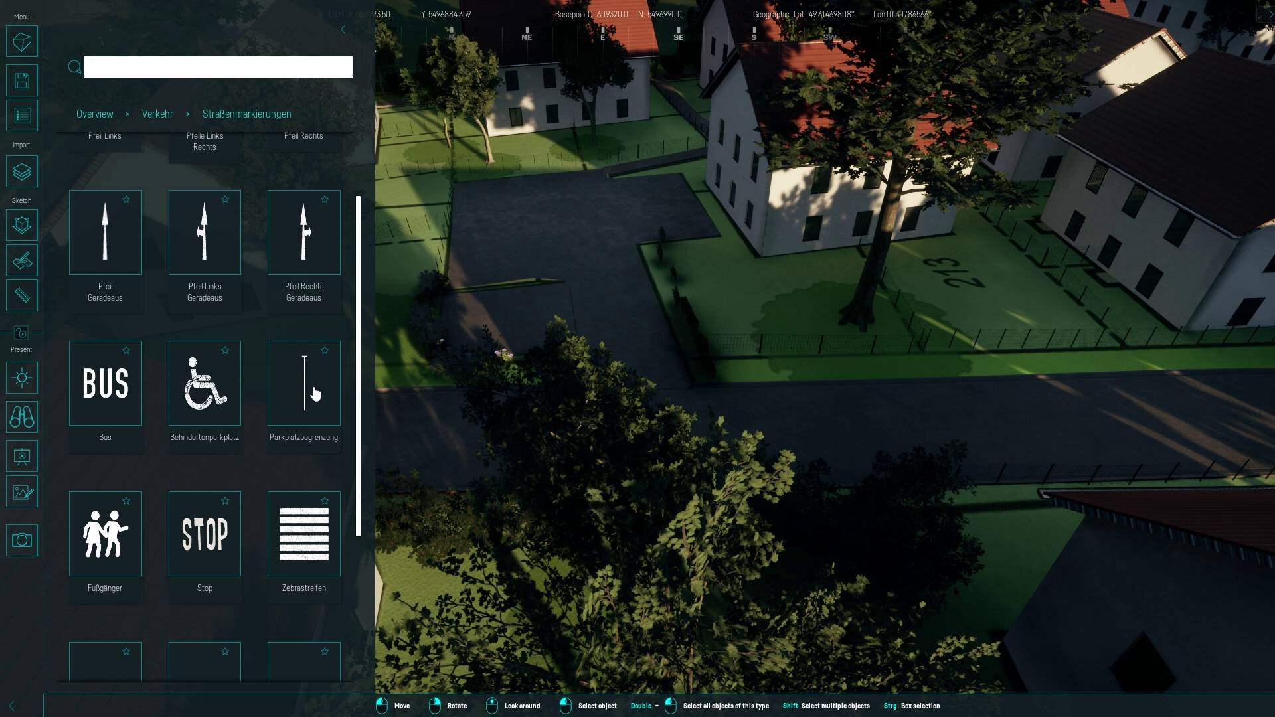
pyautogui.click(314, 395)
pyautogui.click(672, 220)
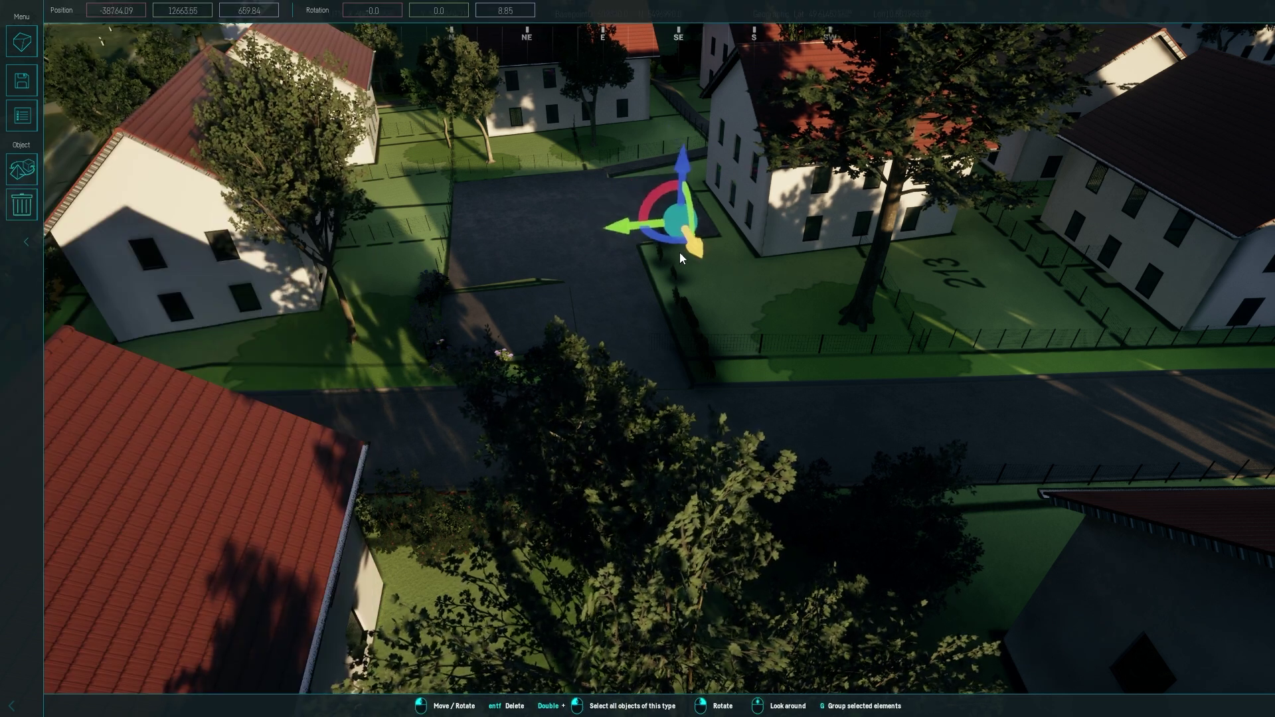
pyautogui.moveTo(679, 252); pyautogui.dragTo(673, 209)
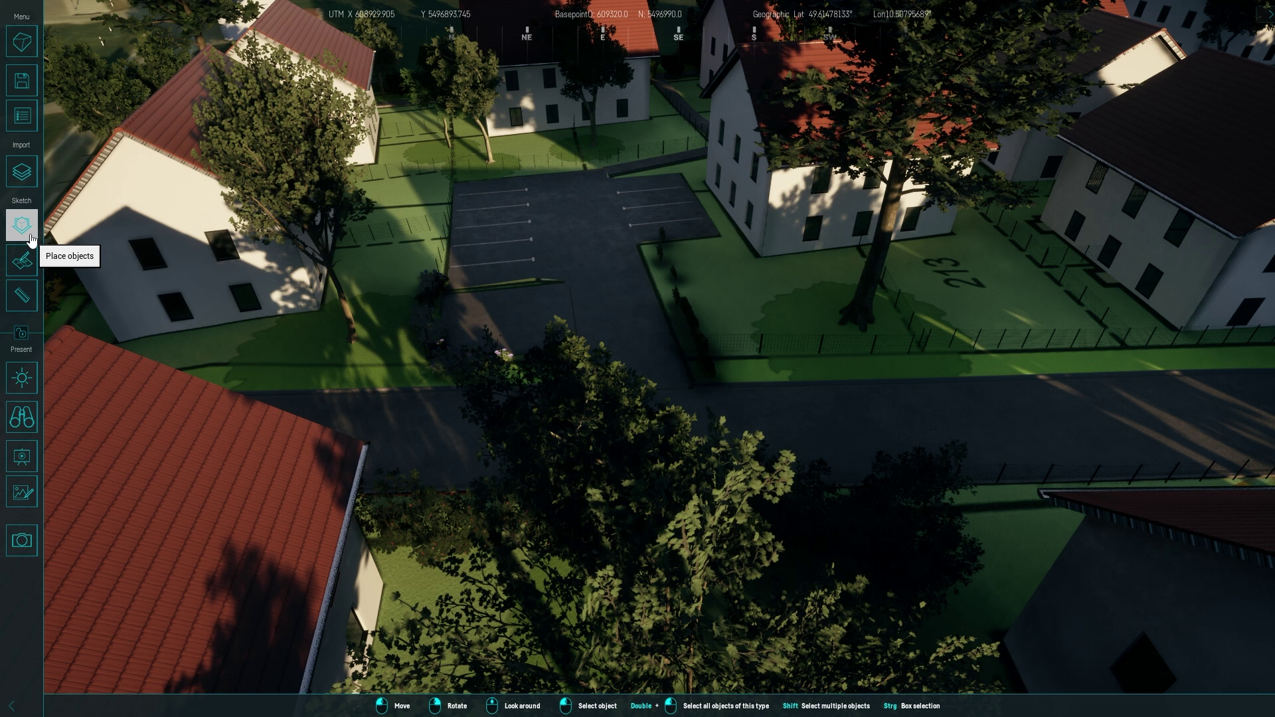
# Try placing an SUV from the PKW catalogue on the road at the parking entrance and delete the placed car.
pyautogui.click(31, 238)
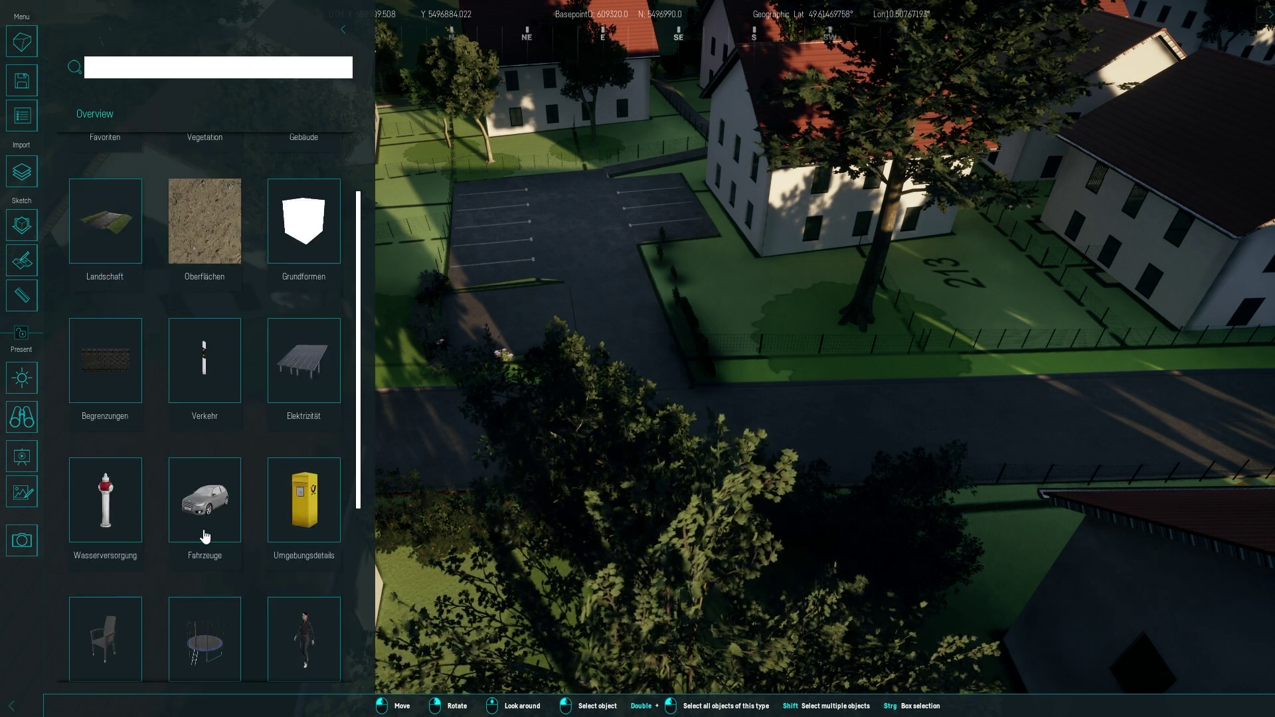
pyautogui.click(205, 537)
pyautogui.click(228, 190)
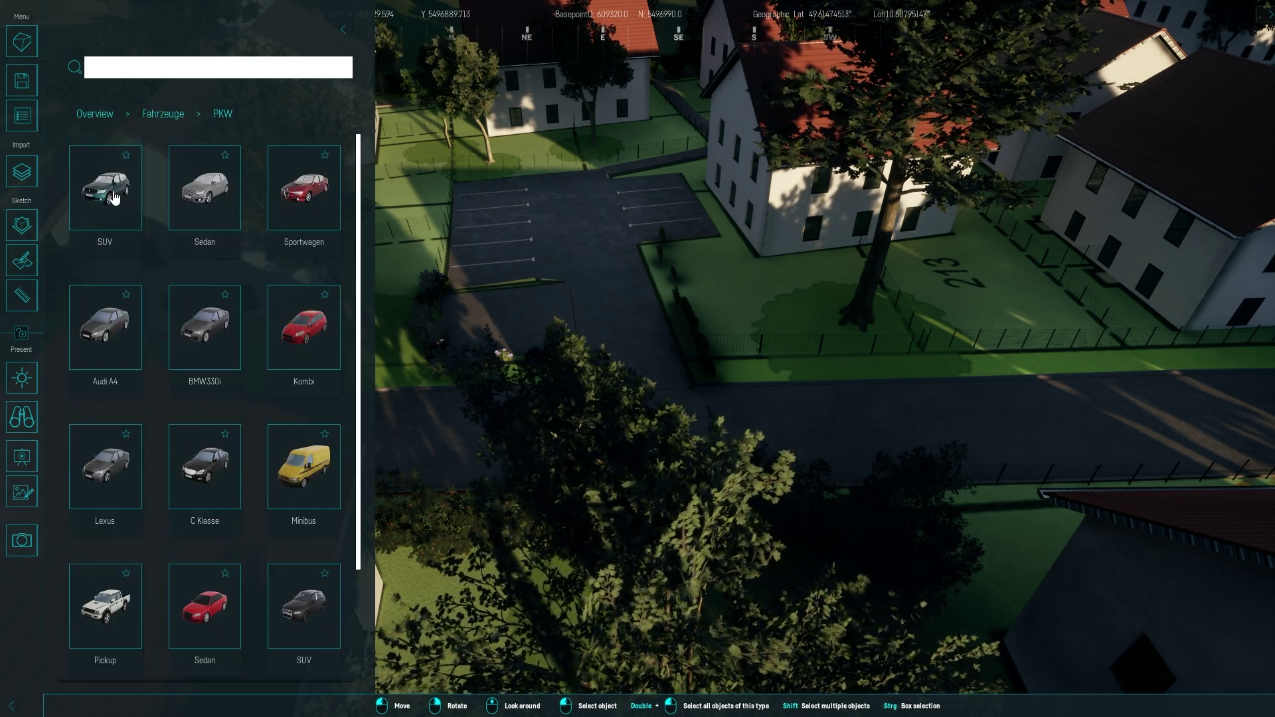
pyautogui.click(114, 197)
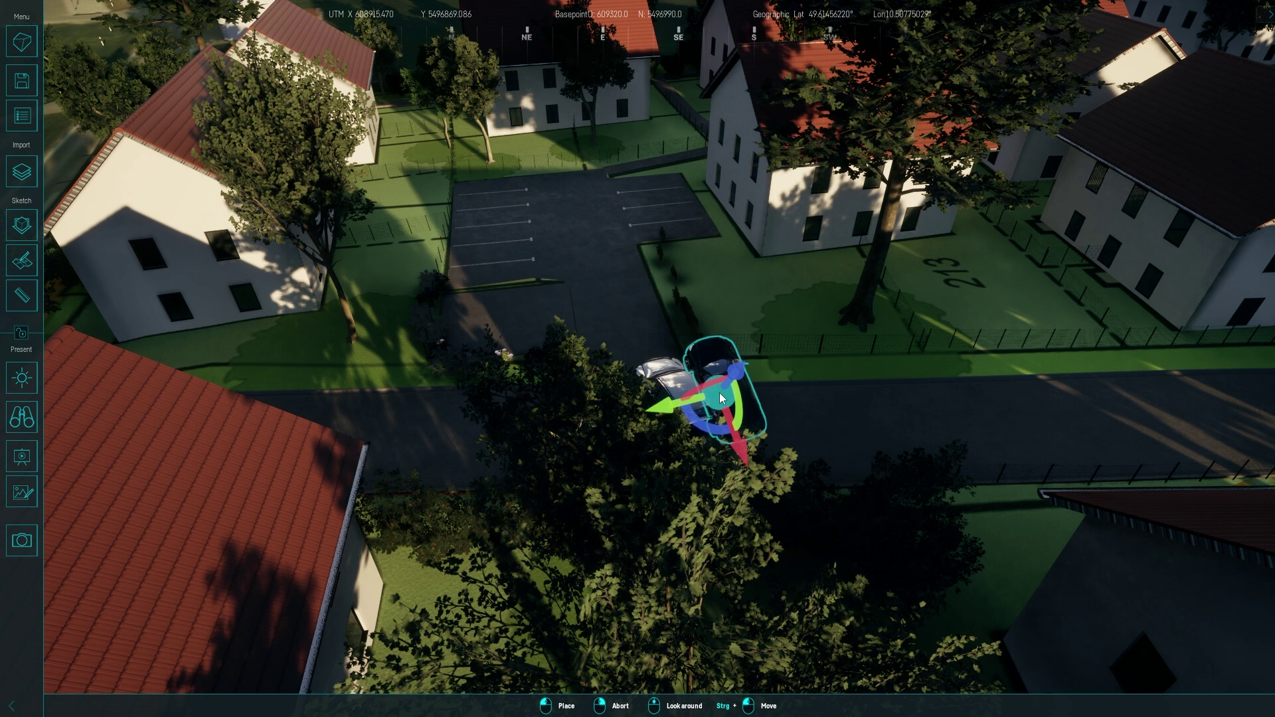
pyautogui.rightClick(720, 399)
pyautogui.moveTo(657, 430); pyautogui.dragTo(850, 404)
pyautogui.press('Delete')
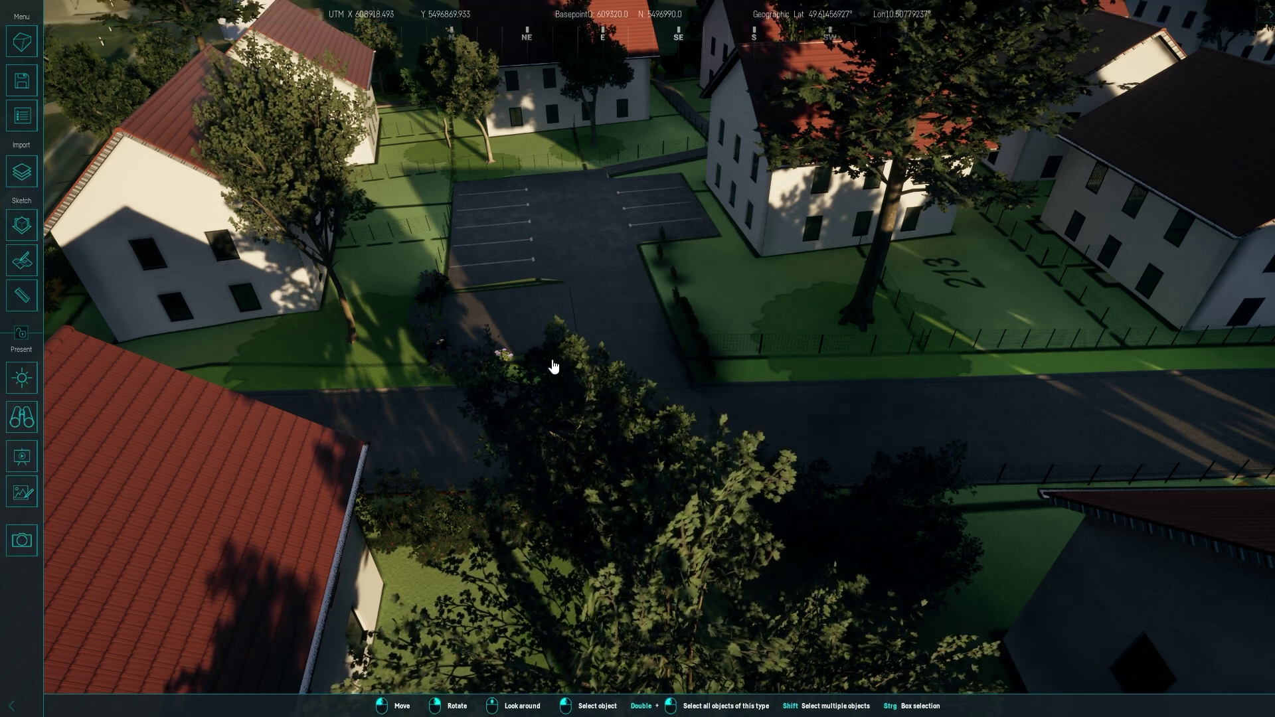
# Place a car on the road in front of plot 213, lined up with the driving direction.
pyautogui.click(22, 260)
pyautogui.click(105, 327)
pyautogui.click(958, 405)
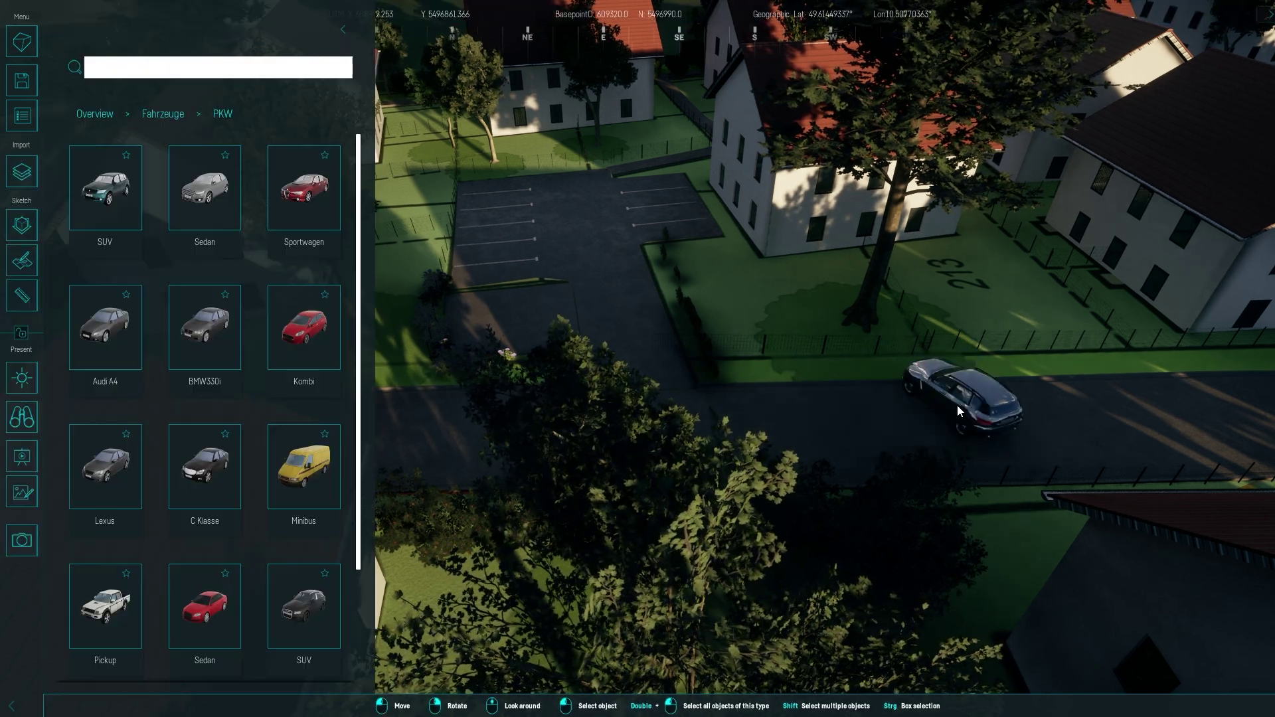
pyautogui.click(963, 406)
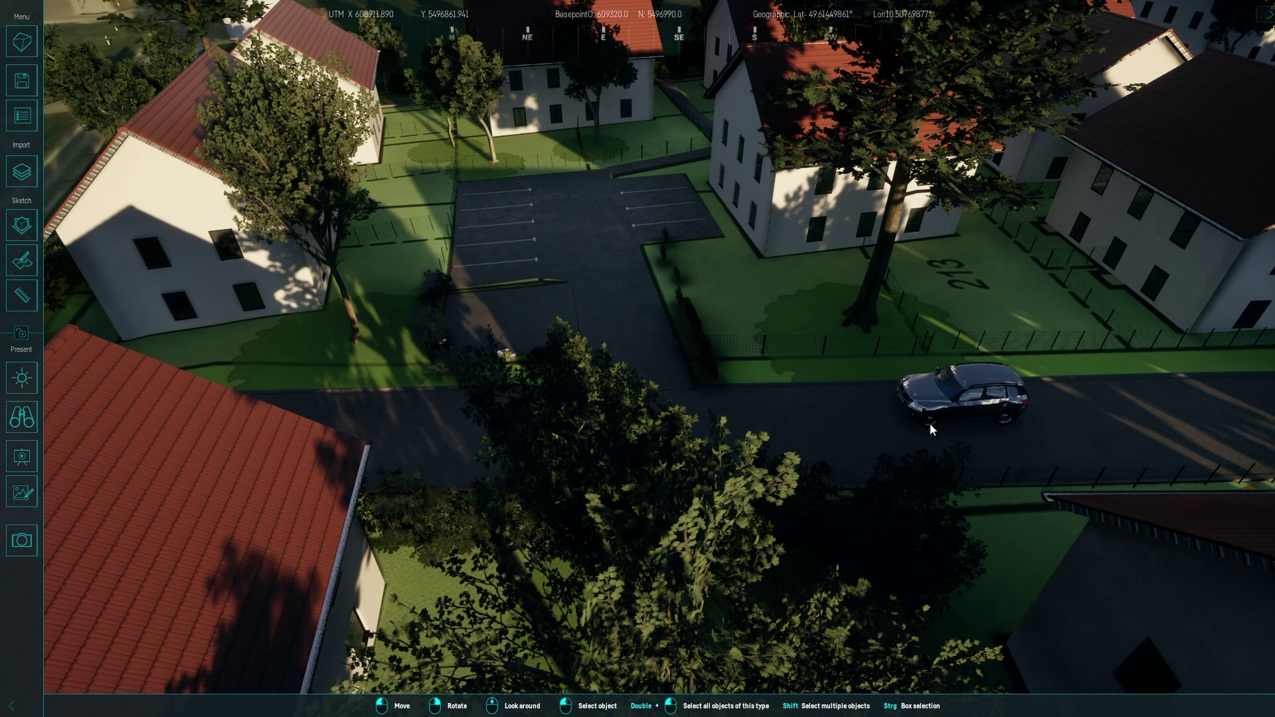